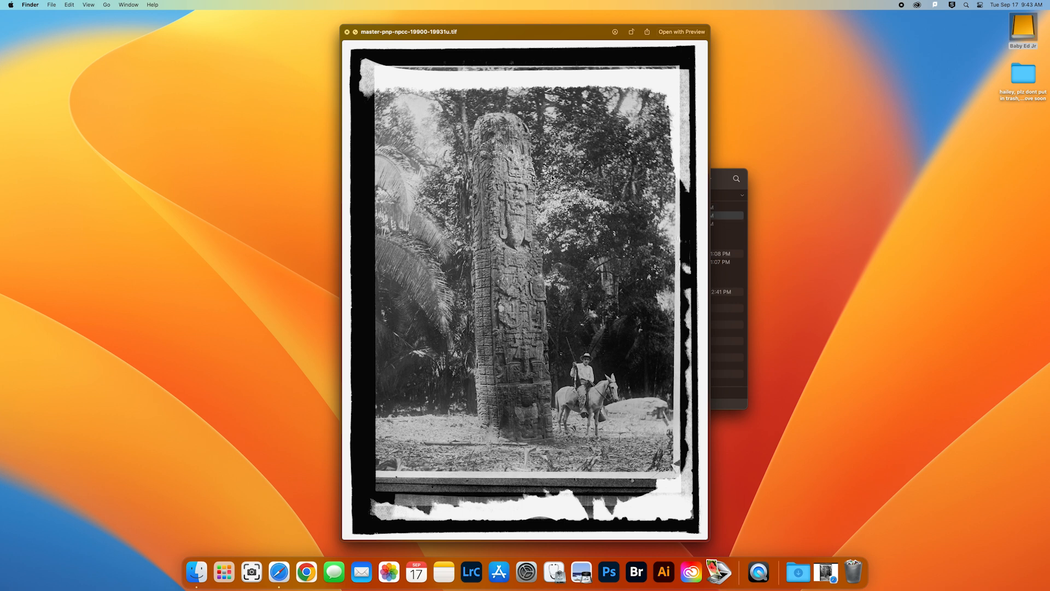
pyautogui.press('Down')
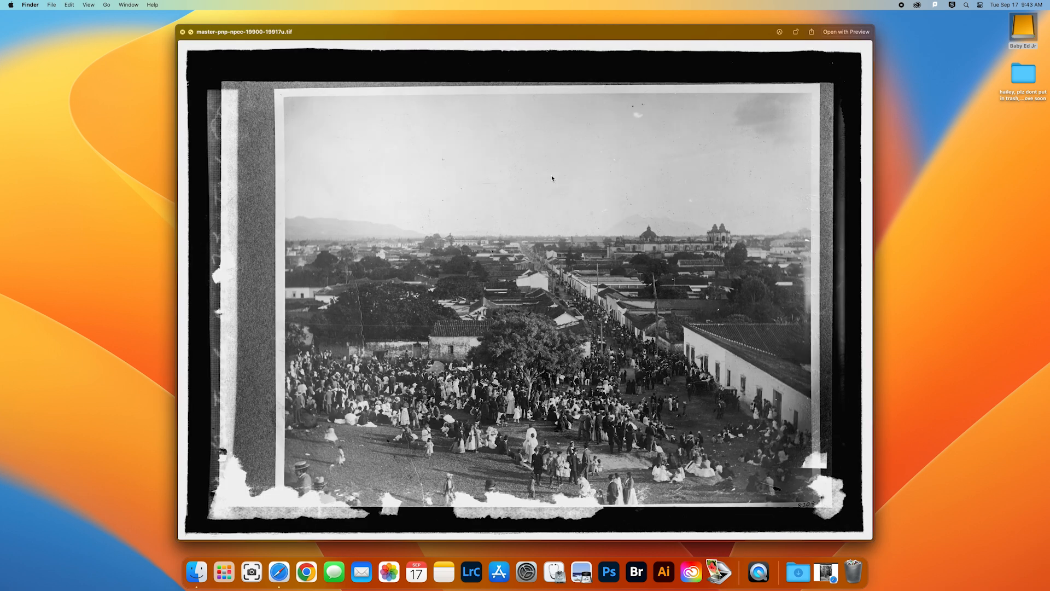
pyautogui.press('Down')
pyautogui.press('Down')
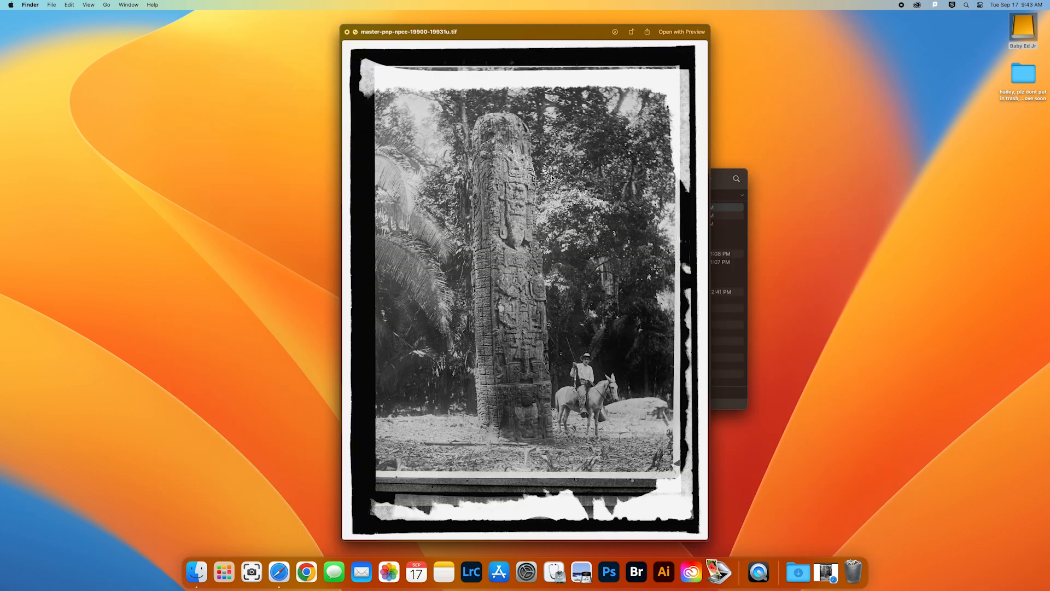
pyautogui.press('space')
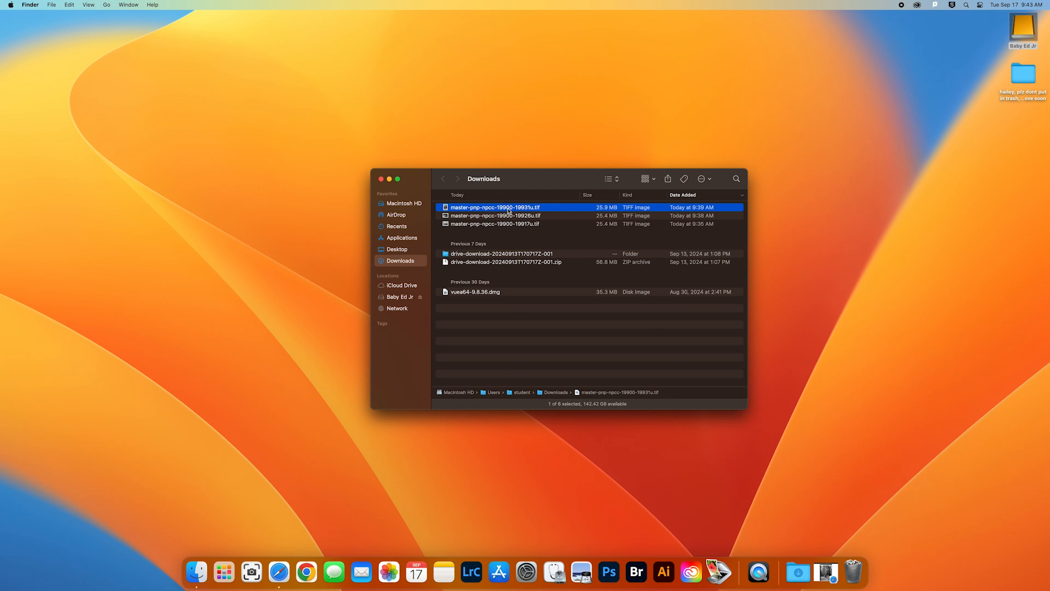
pyautogui.rightClick(509, 211)
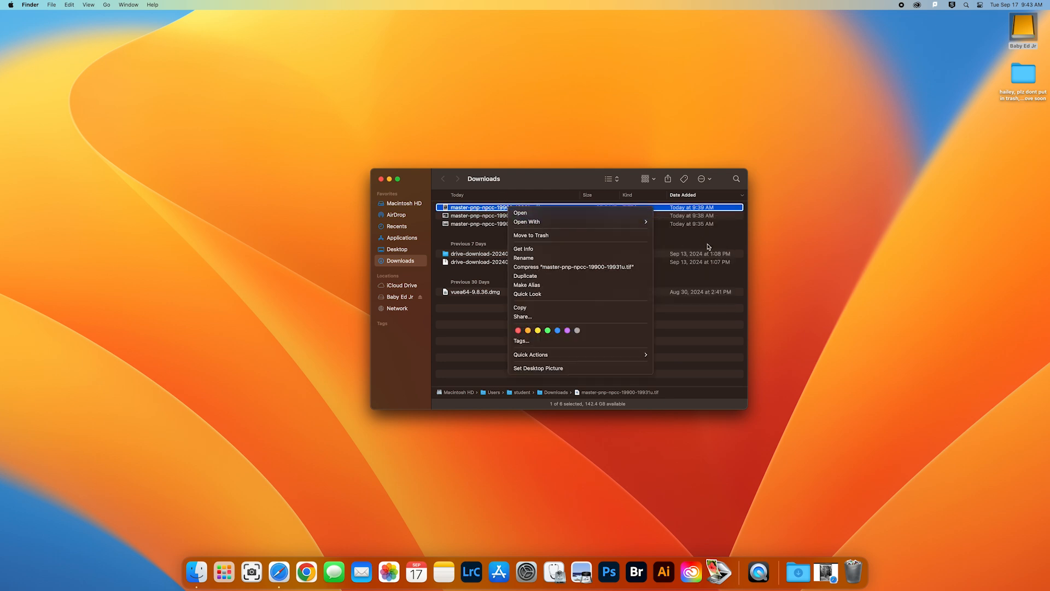
pyautogui.moveTo(629, 222)
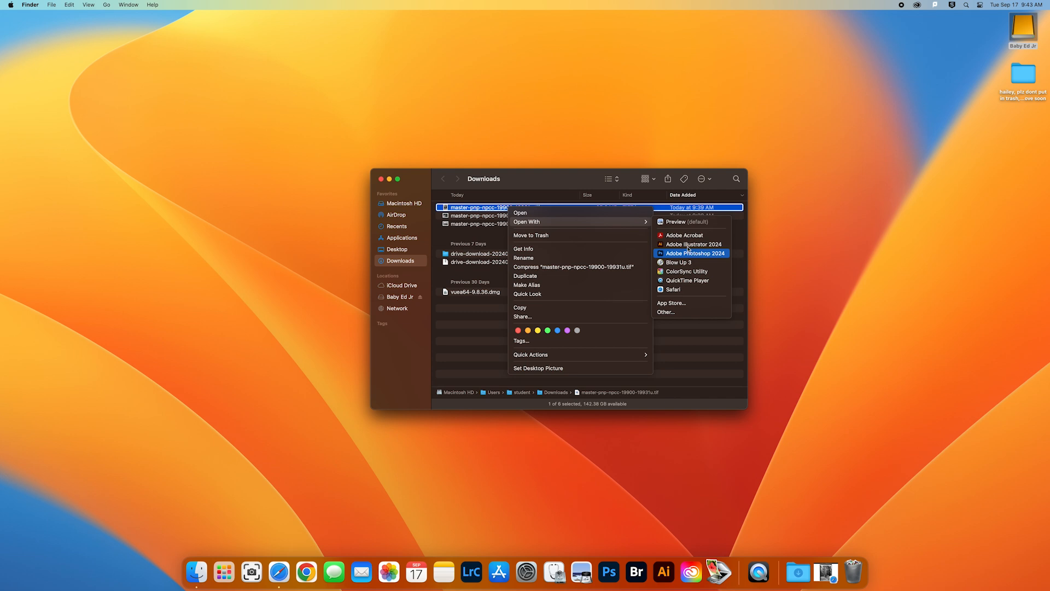
pyautogui.click(588, 184)
pyautogui.moveTo(496, 208); pyautogui.dragTo(611, 576)
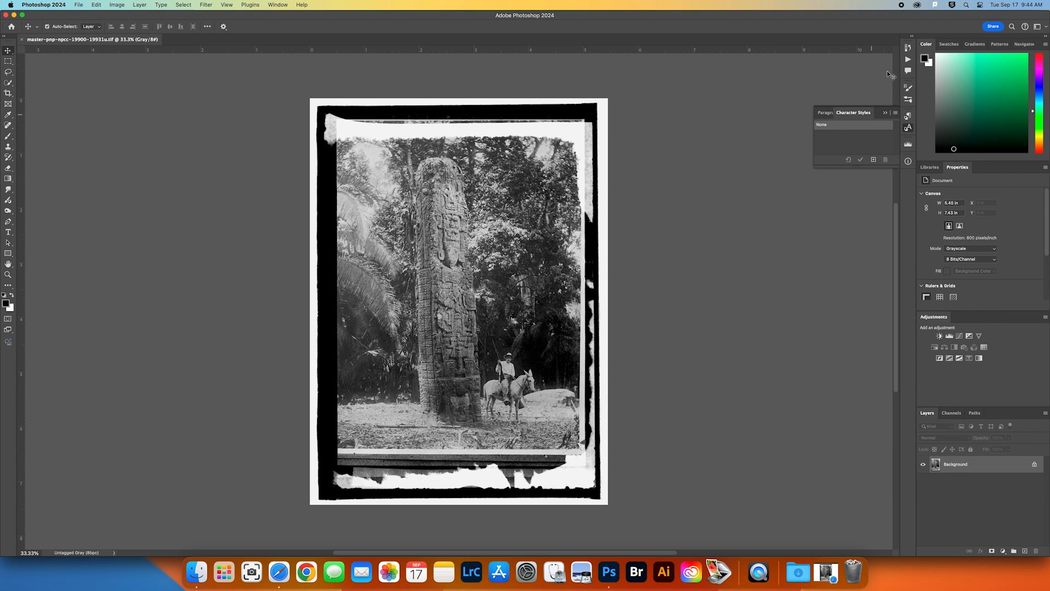
# Check which account is signed in to Creative Cloud, minimize its window and return to Photoshop
pyautogui.click(918, 5)
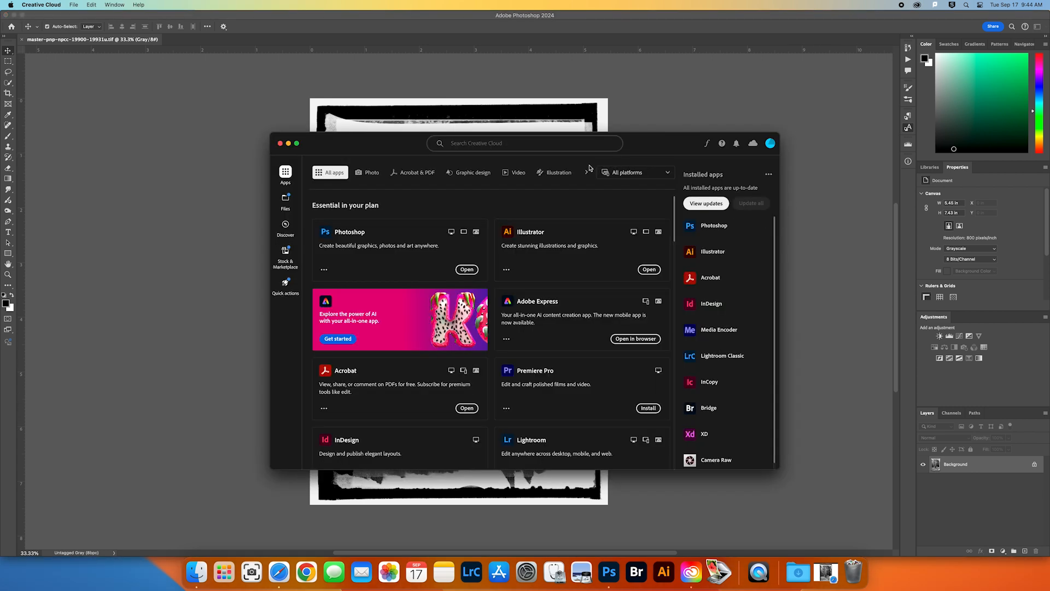
pyautogui.click(768, 145)
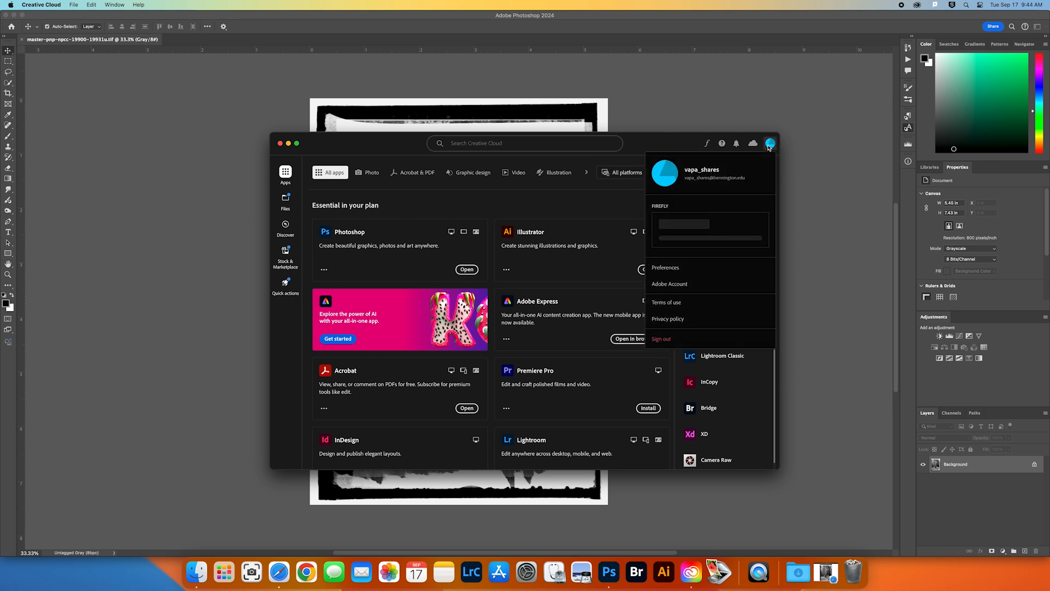
pyautogui.click(670, 141)
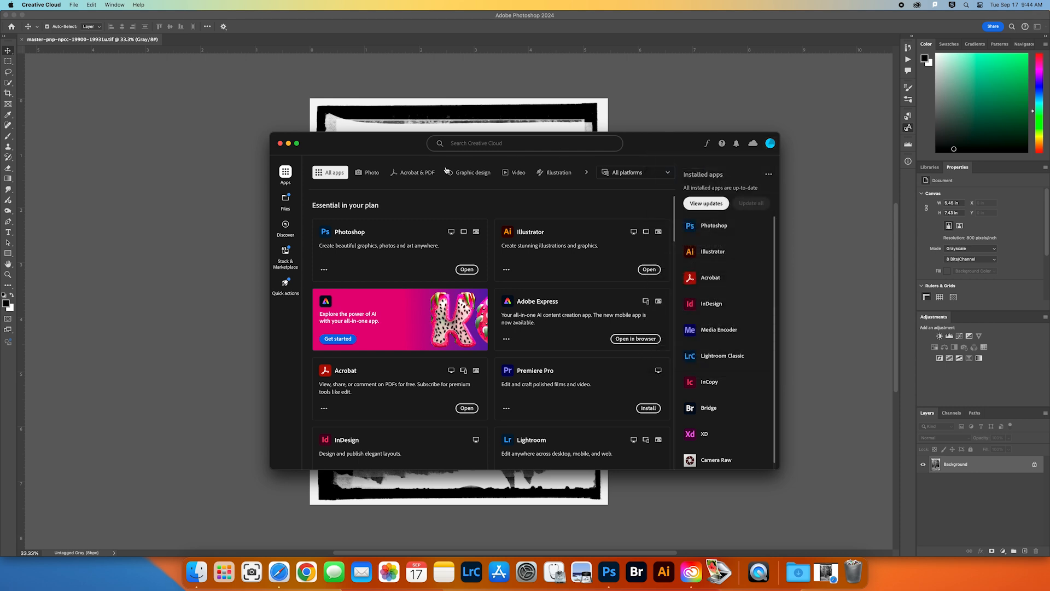
pyautogui.click(289, 144)
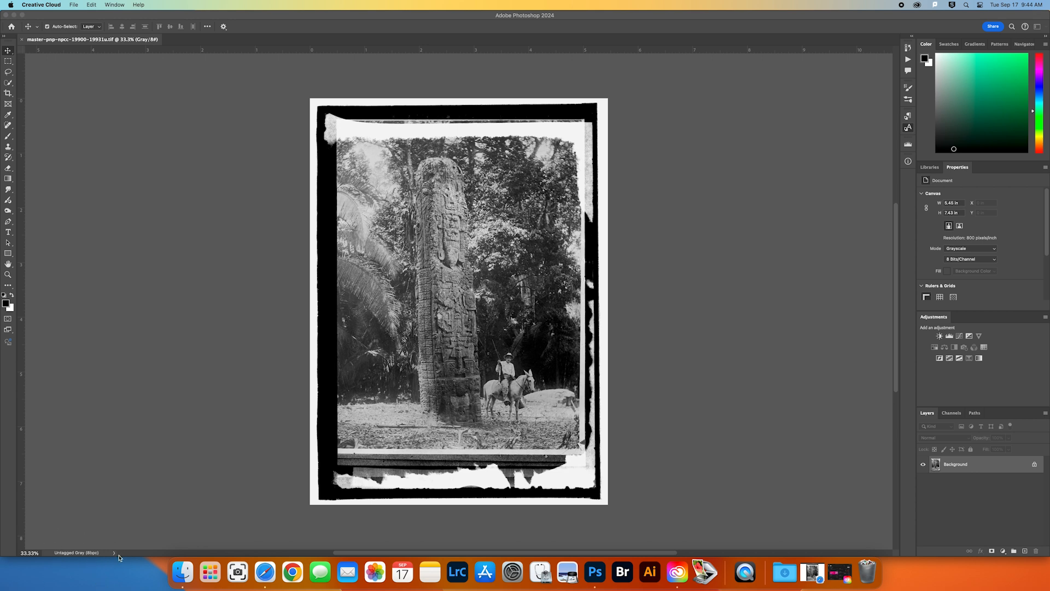
pyautogui.click(145, 542)
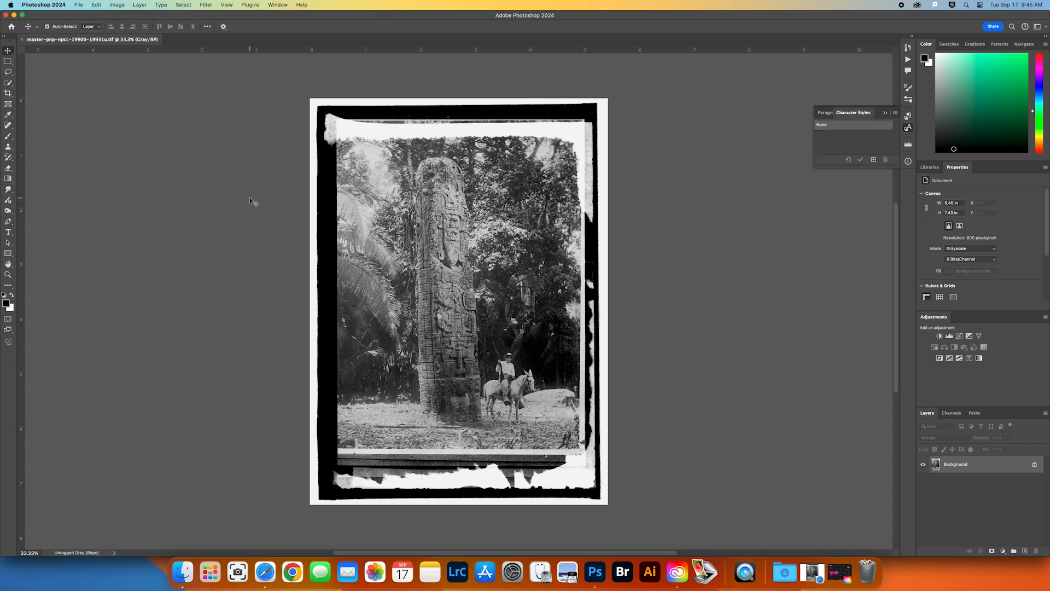
# Convert the scan's colour profile to Adobe RGB (1998) with relative colorimetric intent and black point compensation
pyautogui.click(97, 5)
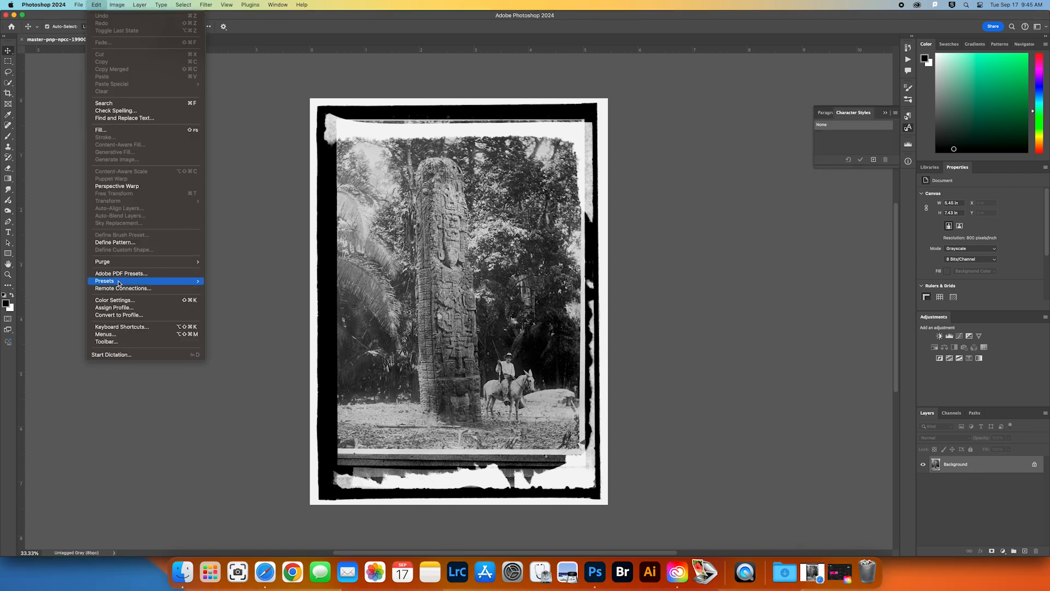
pyautogui.click(133, 315)
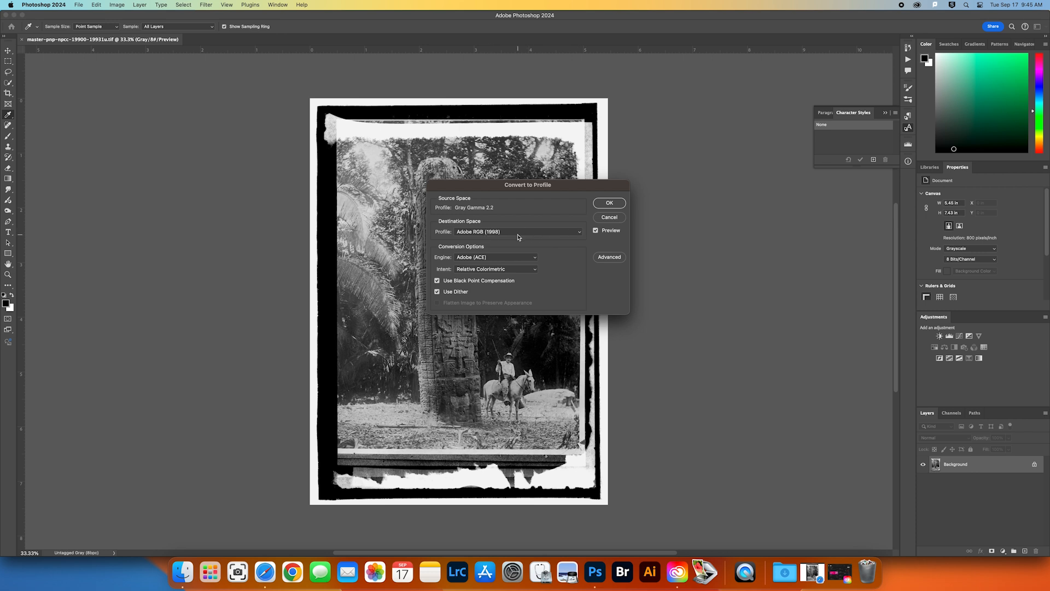
pyautogui.click(611, 205)
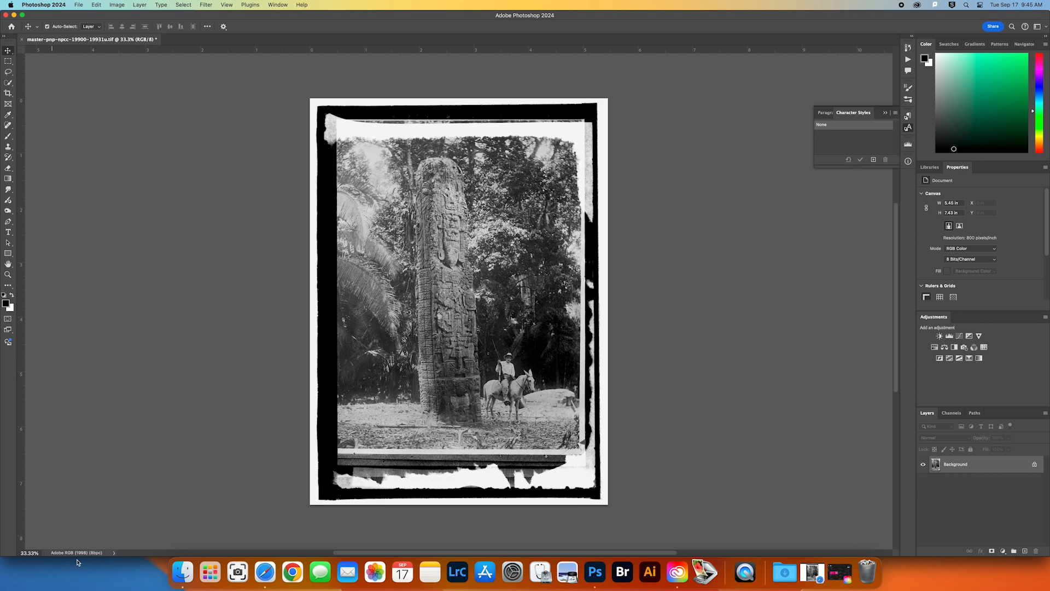
# Show document sizes and document dimensions in the status readout, and return it to the document profile
pyautogui.click(113, 553)
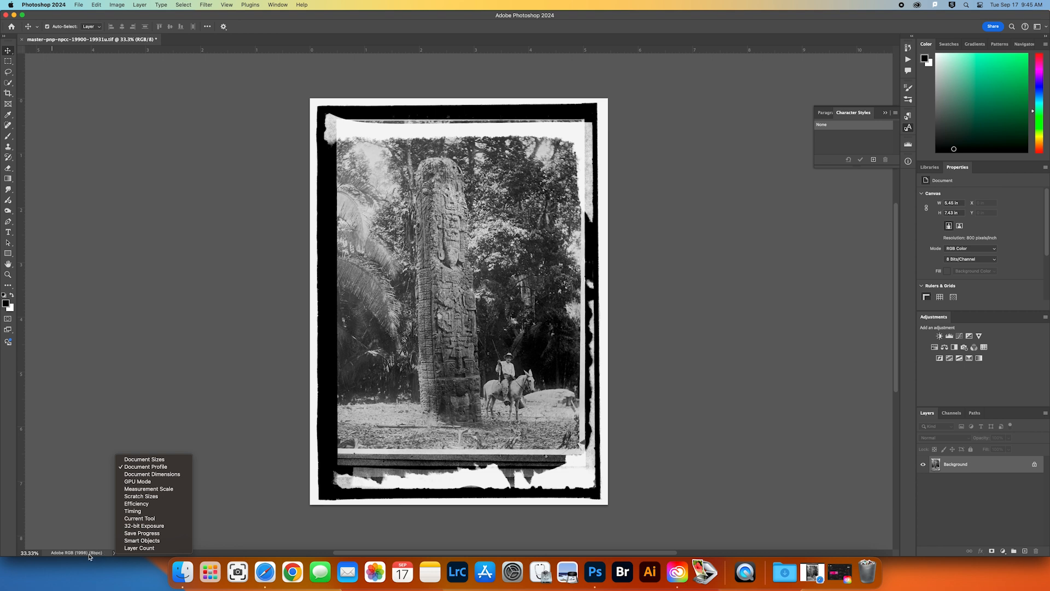
pyautogui.click(137, 459)
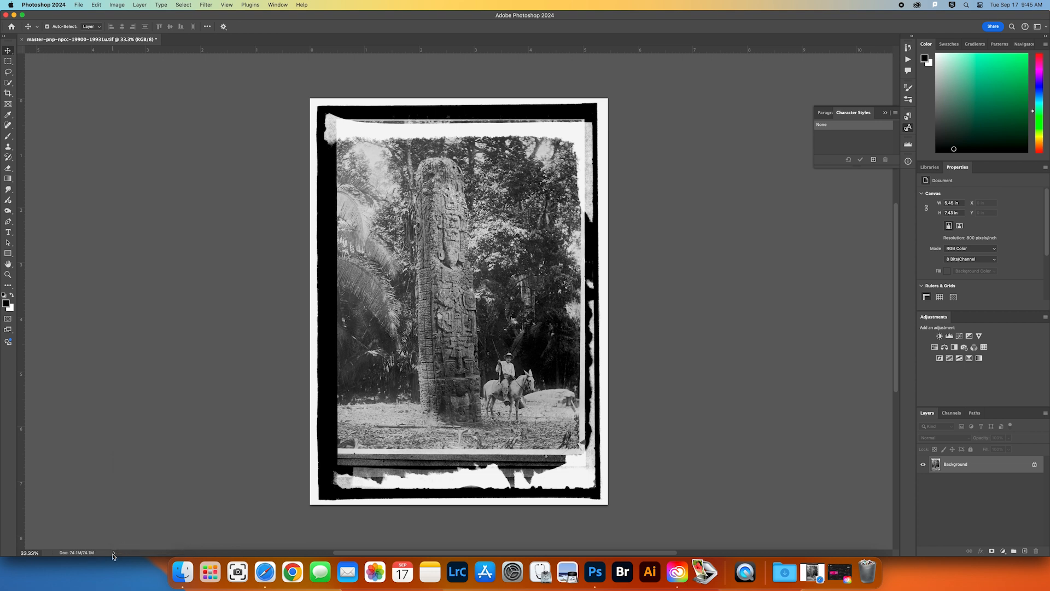
pyautogui.click(114, 553)
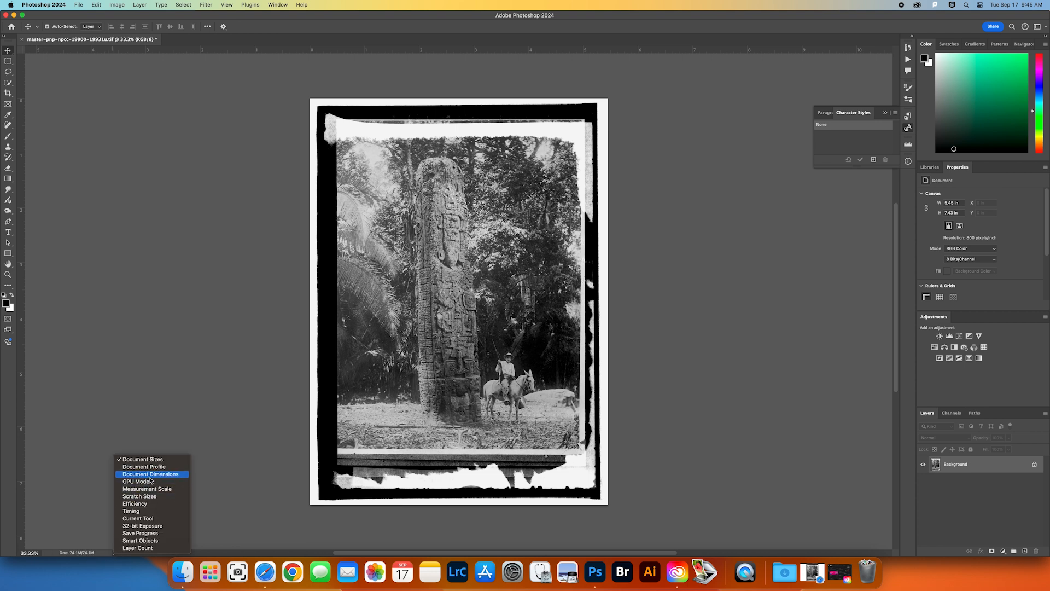
pyautogui.click(148, 474)
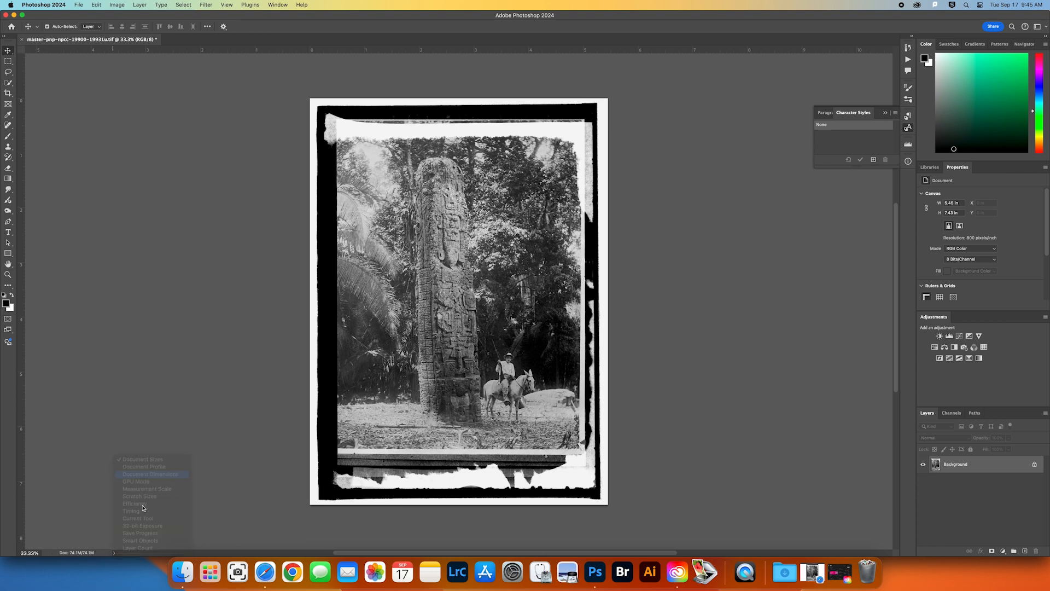
pyautogui.click(115, 553)
pyautogui.click(145, 468)
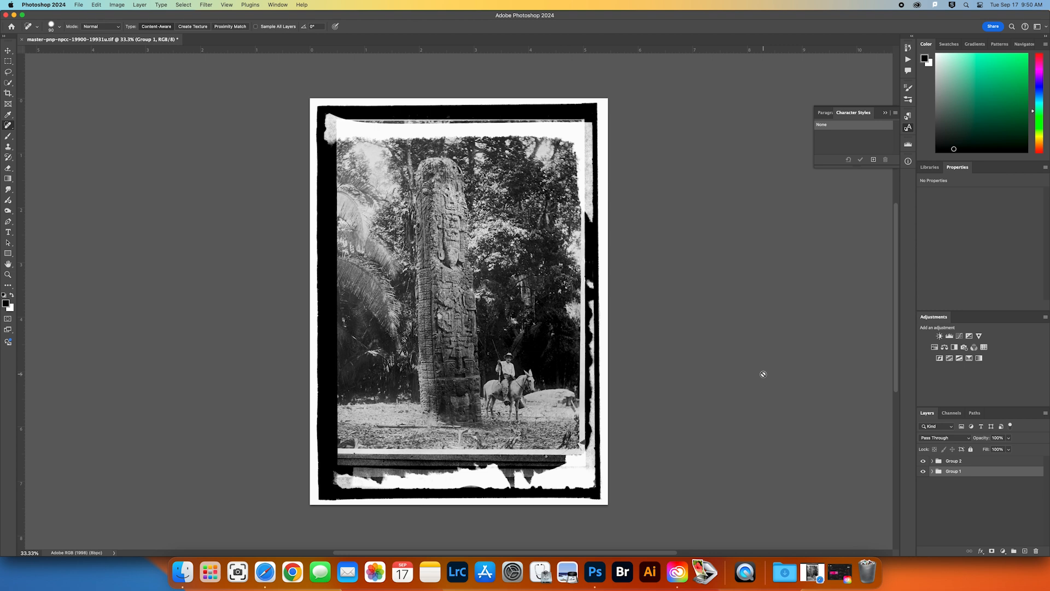
# Crop away the black side and lower borders around the monument photograph
pyautogui.press('c')
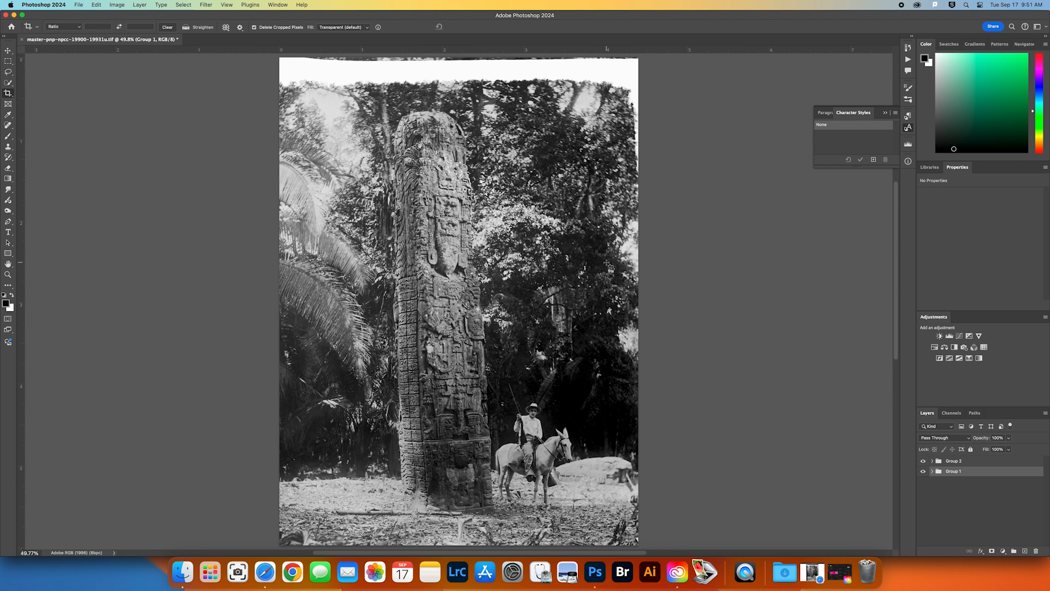
pyautogui.press('super+minus')
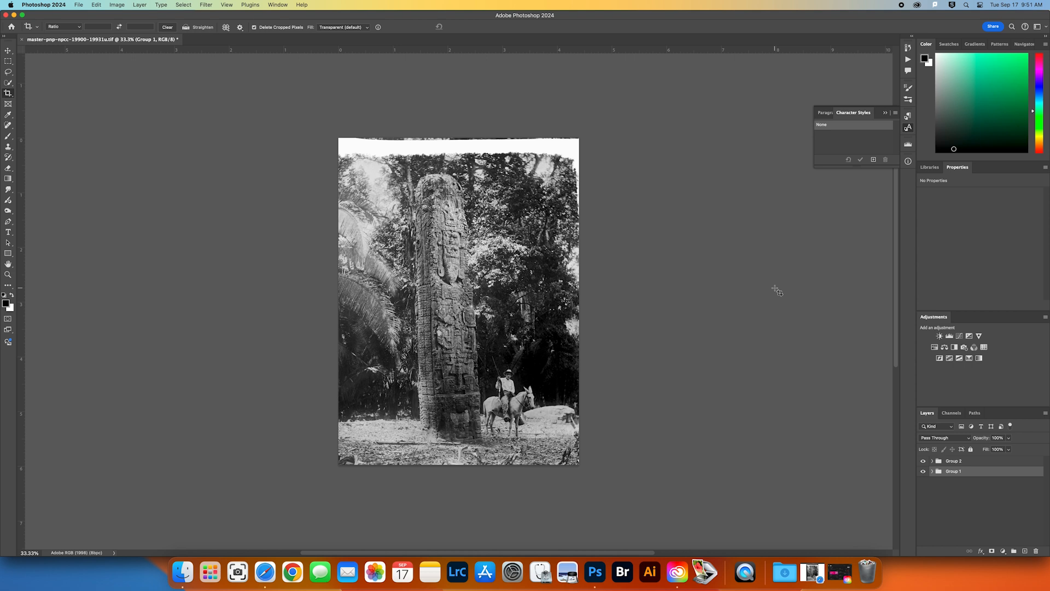
pyautogui.click(117, 4)
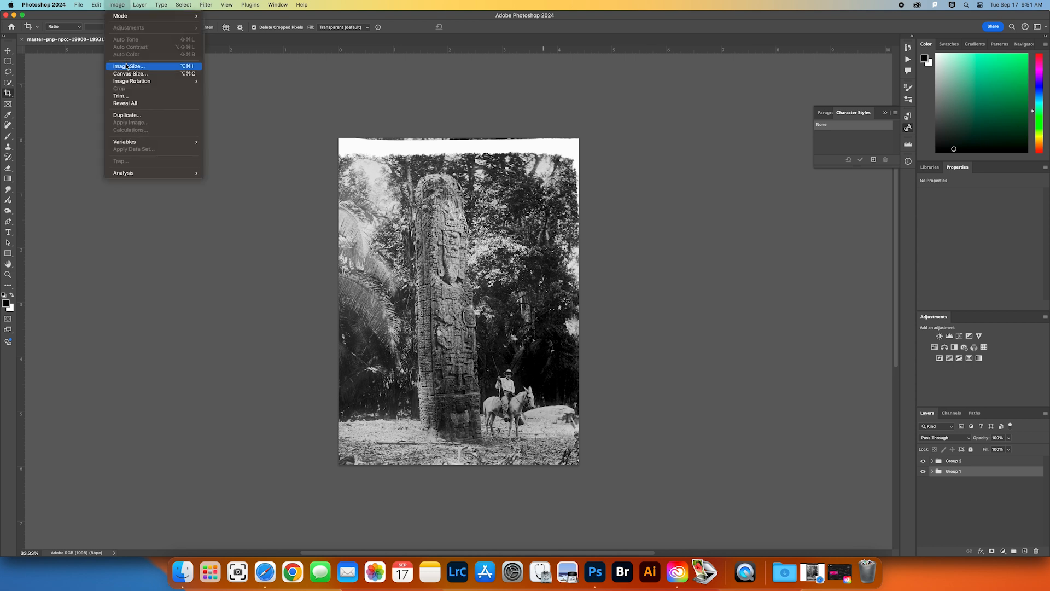
pyautogui.click(125, 66)
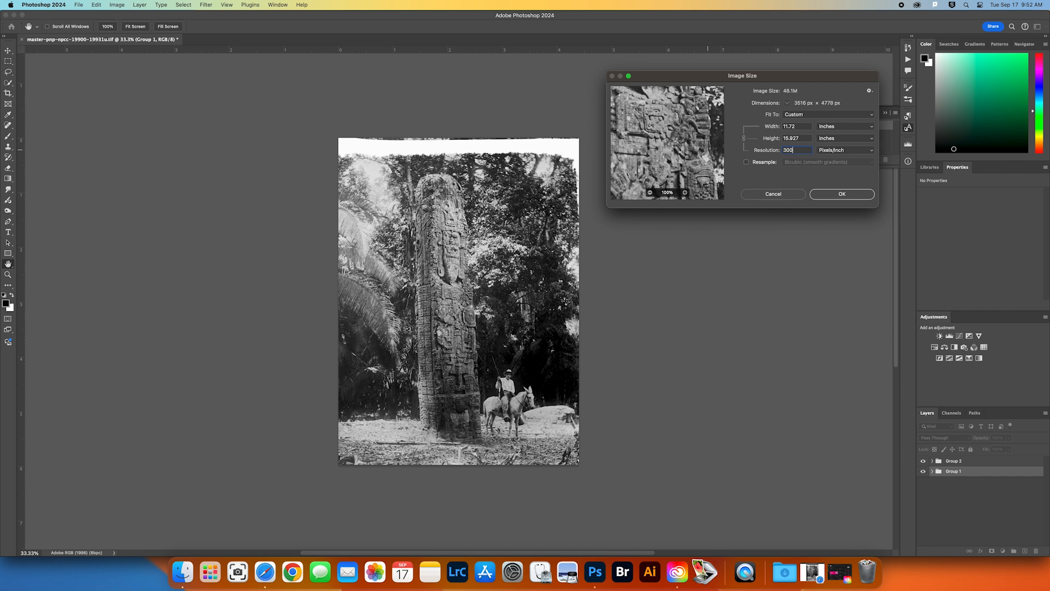
pyautogui.press('BackSpace')
pyautogui.press('BackSpace')
pyautogui.press('BackSpace')
pyautogui.write('1000')
pyautogui.press('BackSpace')
pyautogui.press('BackSpace')
pyautogui.press('BackSpace')
pyautogui.press('BackSpace')
pyautogui.write('300')
pyautogui.click(746, 163)
pyautogui.click(777, 195)
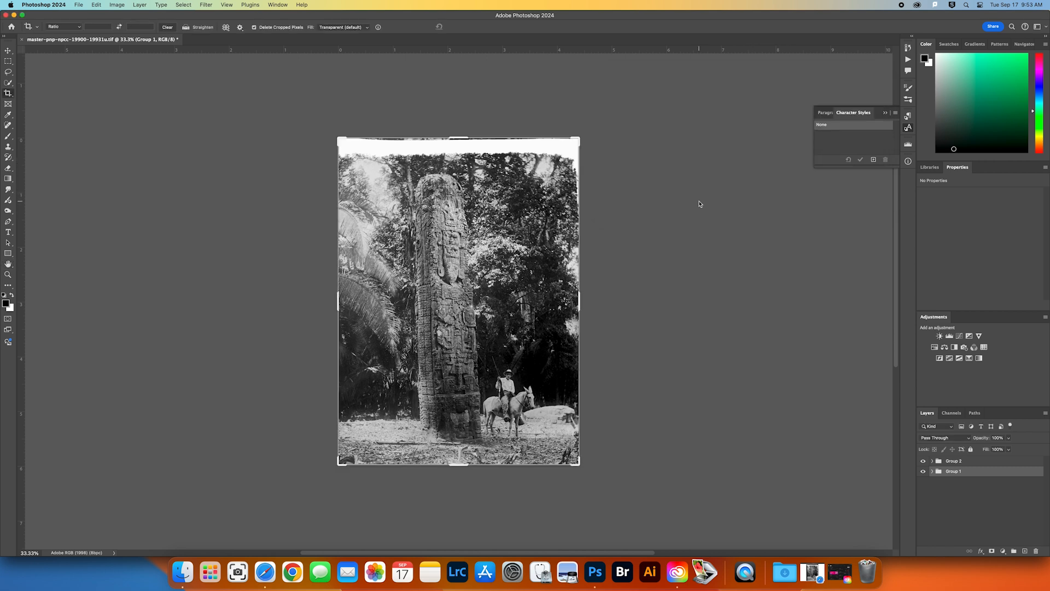
# In the image size settings, set the resolution to 300 pixels/inch with resampling off, and turn resampling back on
pyautogui.press('super+alt+i')
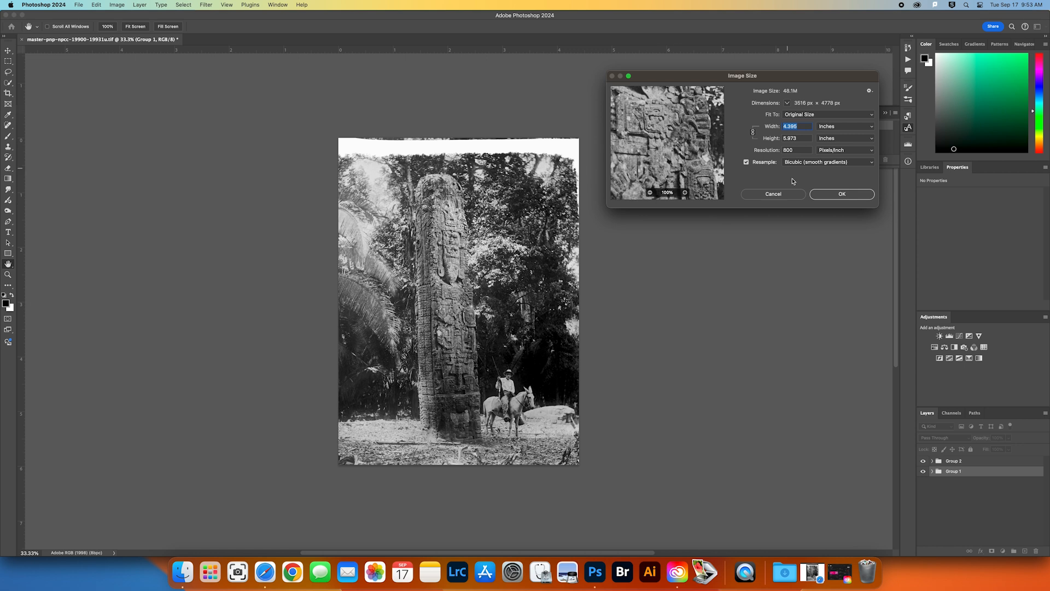
pyautogui.click(746, 163)
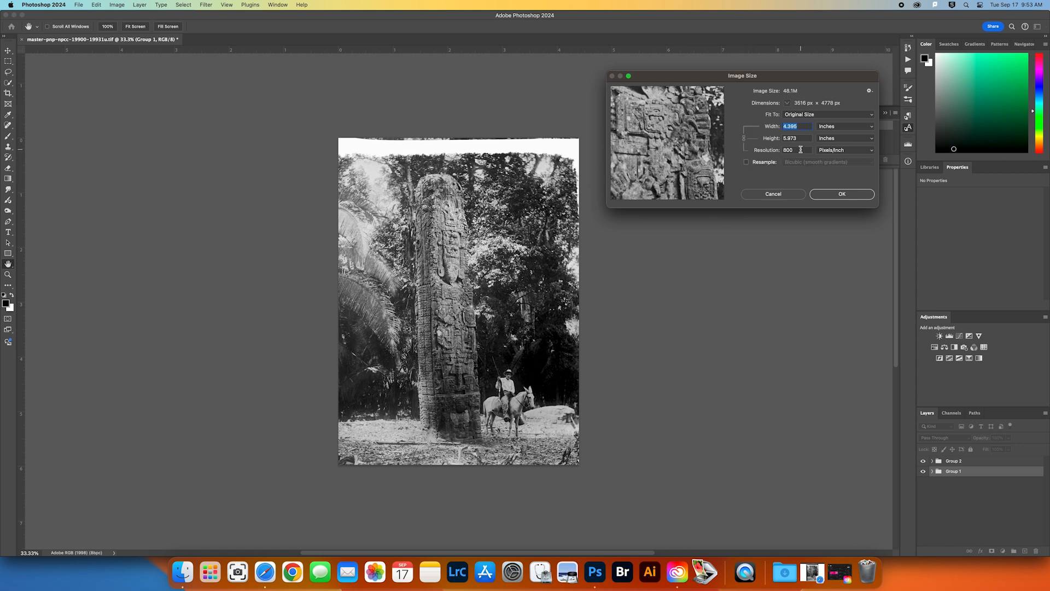
pyautogui.doubleClick(801, 149)
pyautogui.write('300')
pyautogui.click(747, 163)
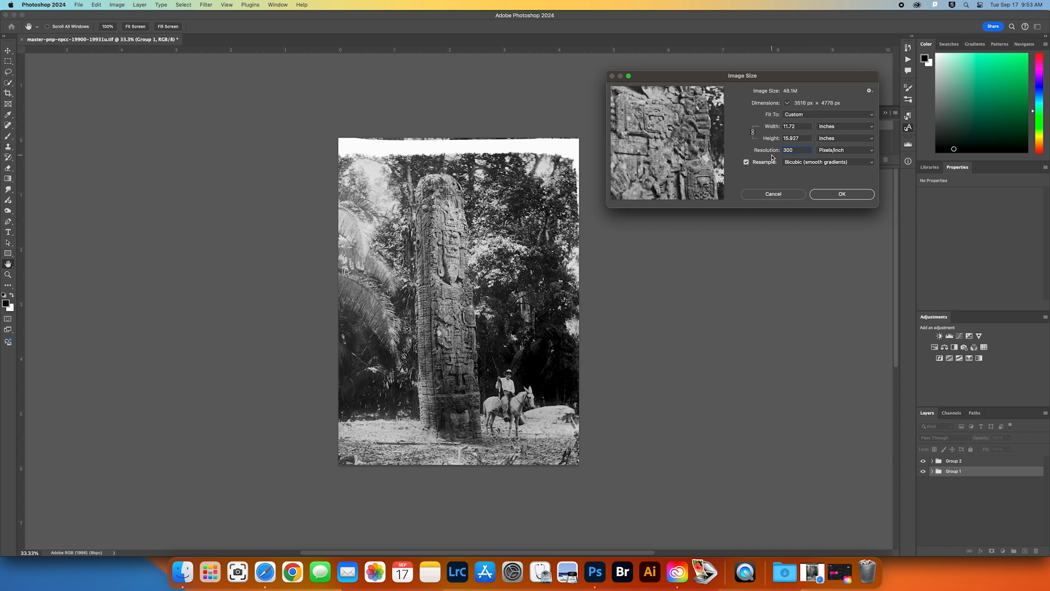
# Try an image width of 8.5 inches, replace it with a height of 10.75 inches, and apply the resampled size
pyautogui.moveTo(798, 125); pyautogui.dragTo(767, 128)
pyautogui.write('8.5')
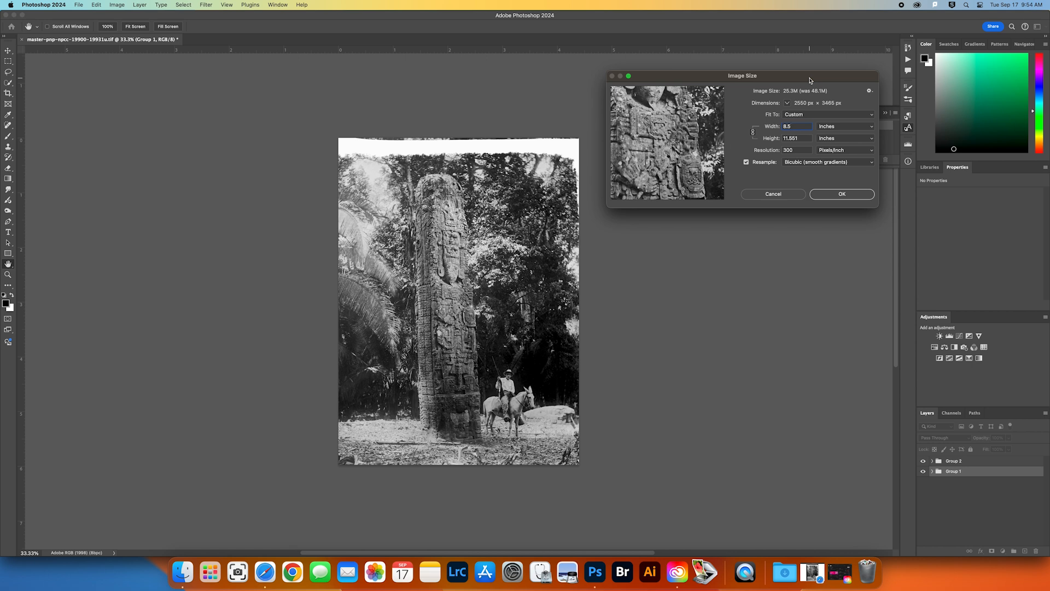
pyautogui.doubleClick(807, 138)
pyautogui.write('10.75')
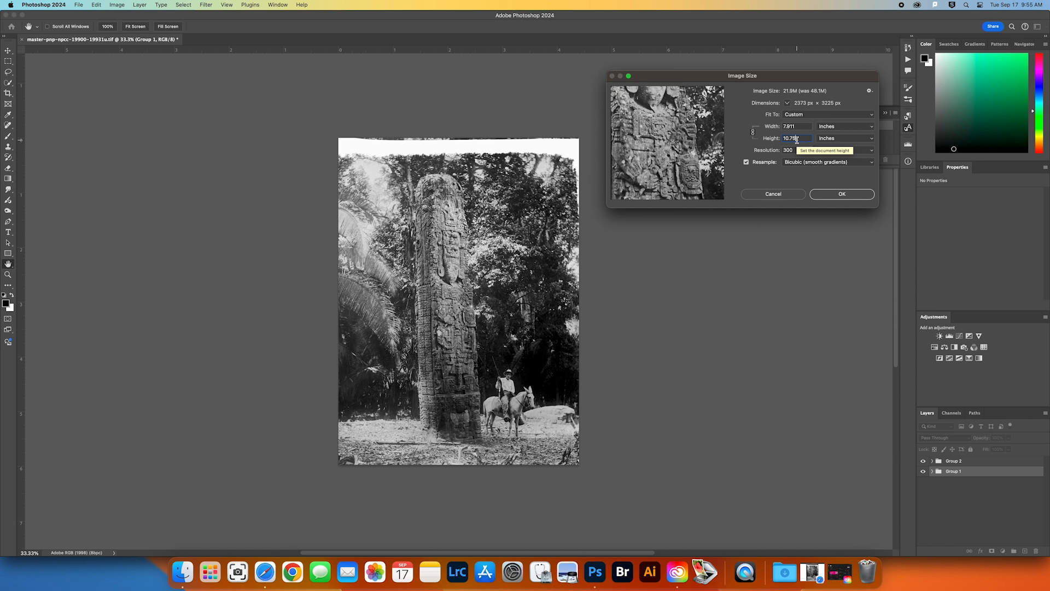
pyautogui.click(843, 194)
# Switch from the Crop tool to the Move tool and deselect the layer group
pyautogui.press('c')
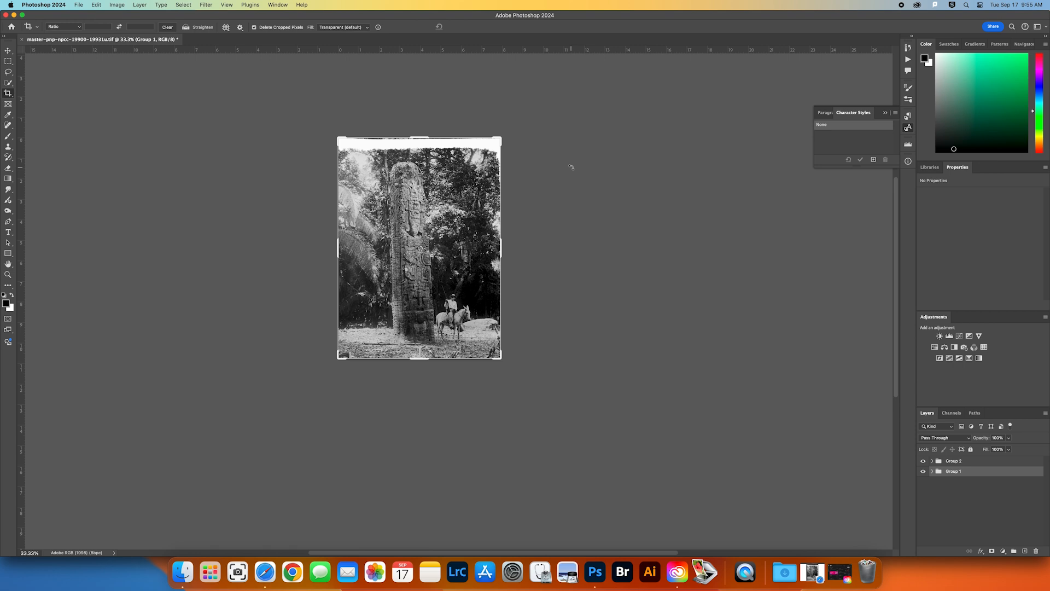
pyautogui.press('v')
pyautogui.click(571, 169)
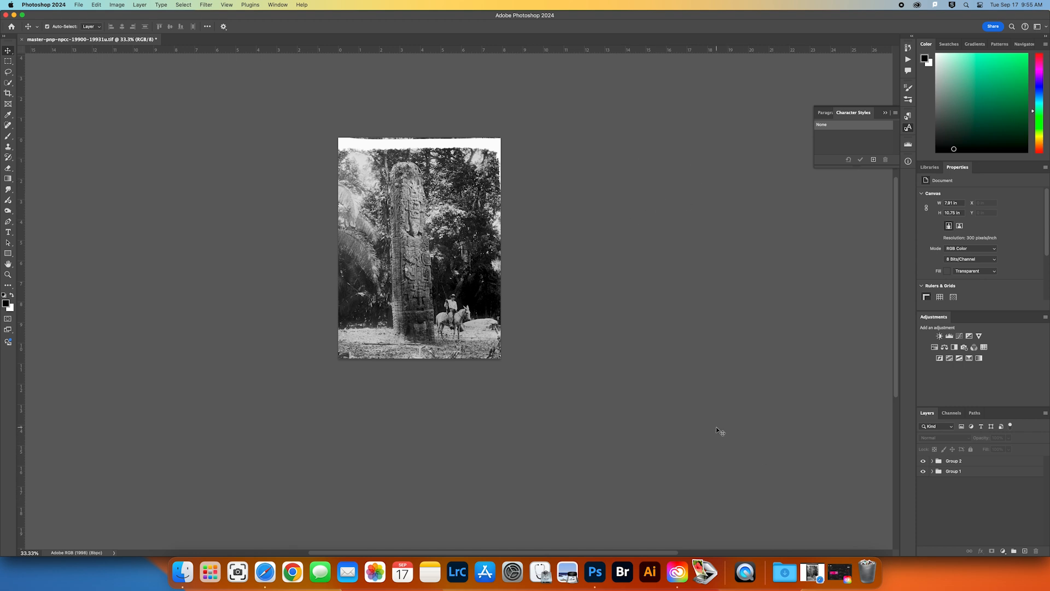
# Expand Group 2 and Group 1 to inspect their layers, toggle Group 2's visibility off and on, and collapse both groups
pyautogui.click(935, 462)
pyautogui.click(933, 462)
pyautogui.click(933, 505)
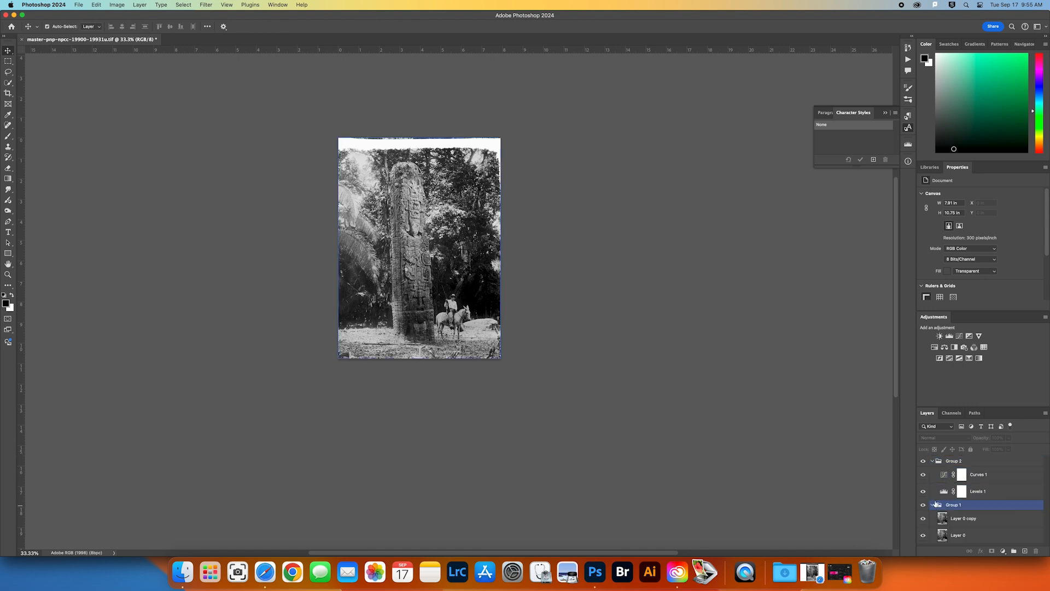
pyautogui.click(932, 462)
pyautogui.click(924, 462)
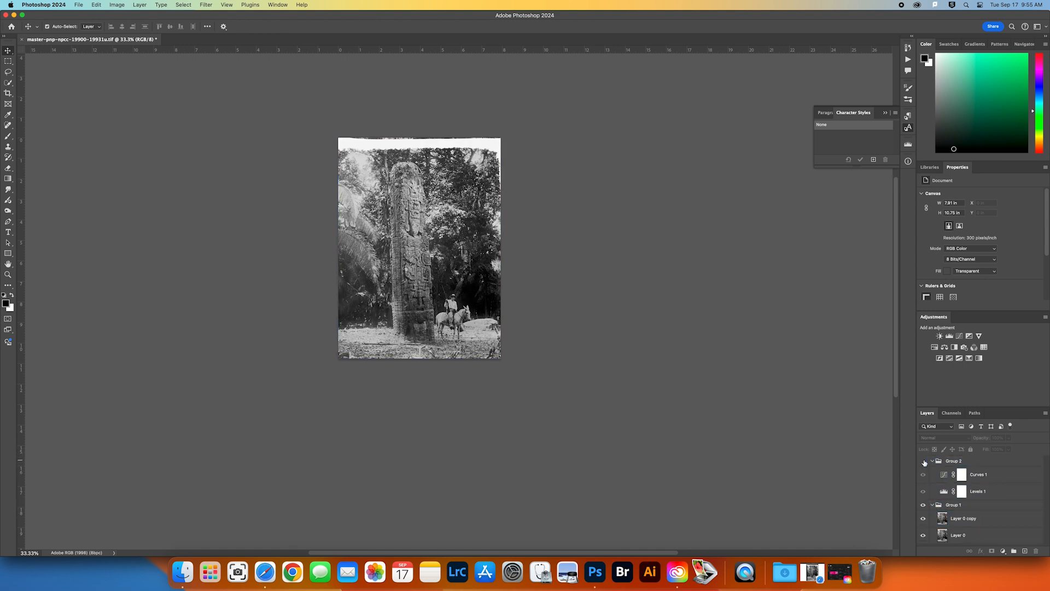
pyautogui.click(924, 461)
pyautogui.click(932, 461)
pyautogui.click(932, 471)
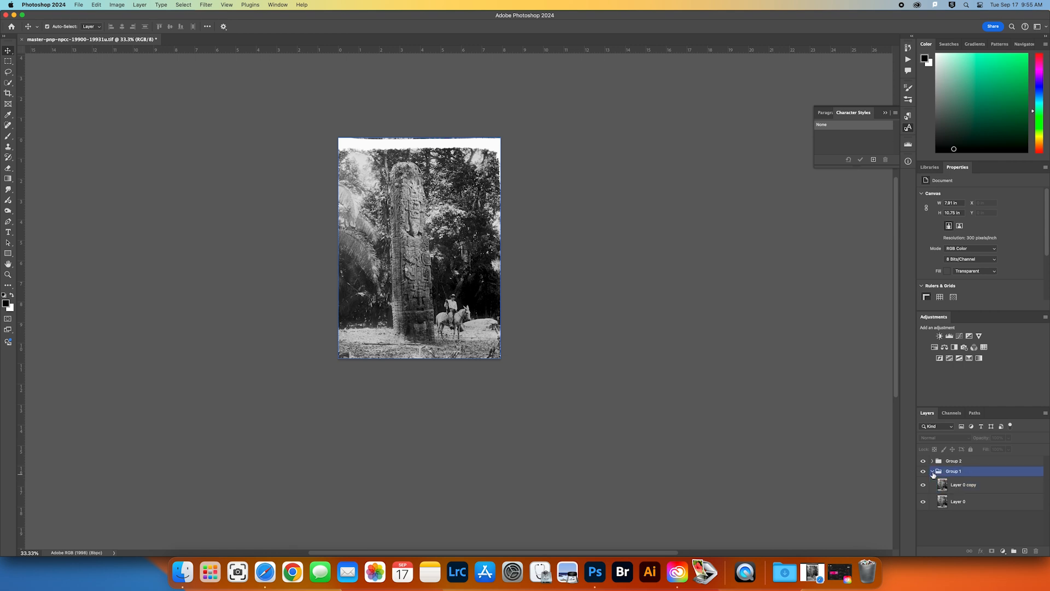
# Open the print settings for the image and choose the EPSON SC-P900 - BERT printer
pyautogui.press('super+s')
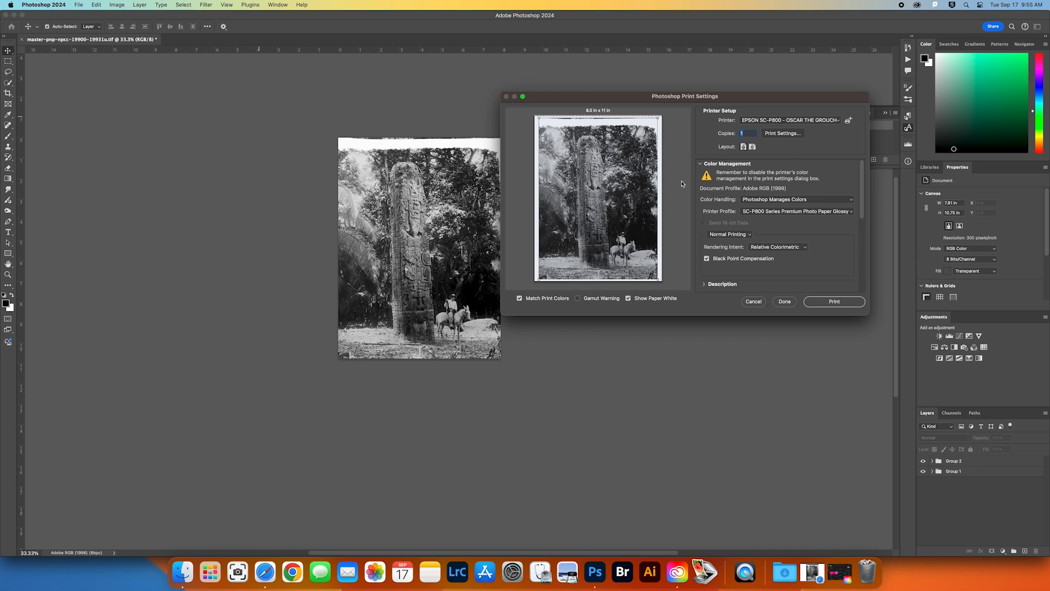
pyautogui.click(776, 122)
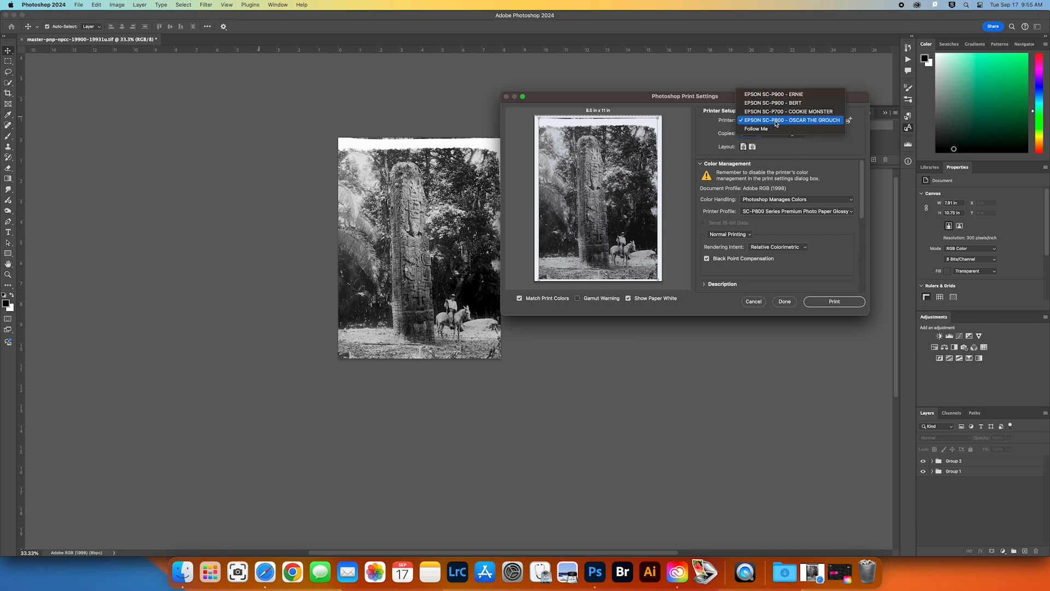
pyautogui.click(774, 103)
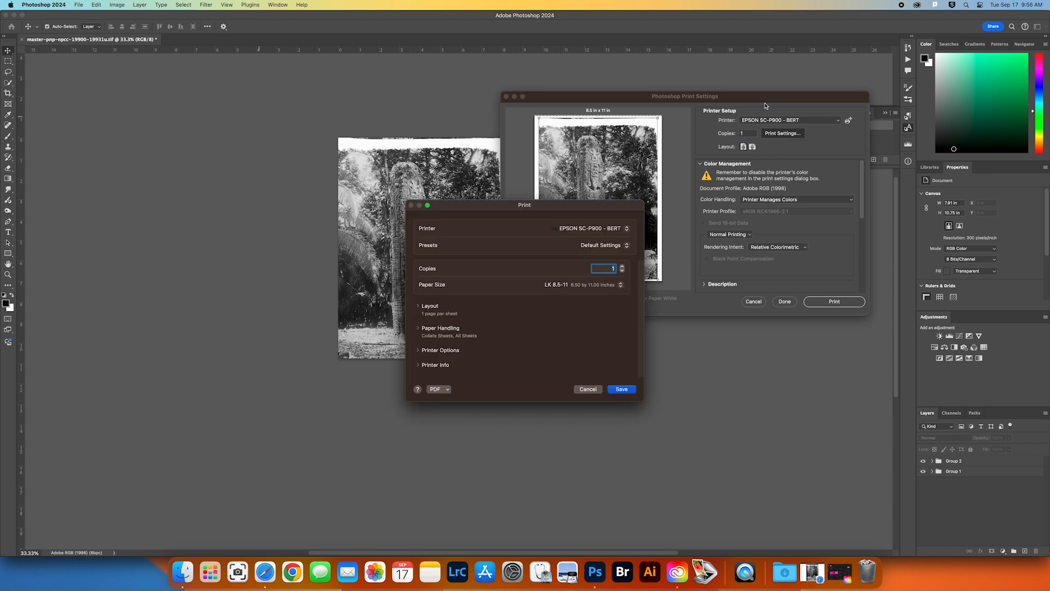
# In the printer's own settings, add a custom paper size named with the owner's first name followed by "Letter Size Print"
pyautogui.moveTo(549, 127); pyautogui.dragTo(610, 95)
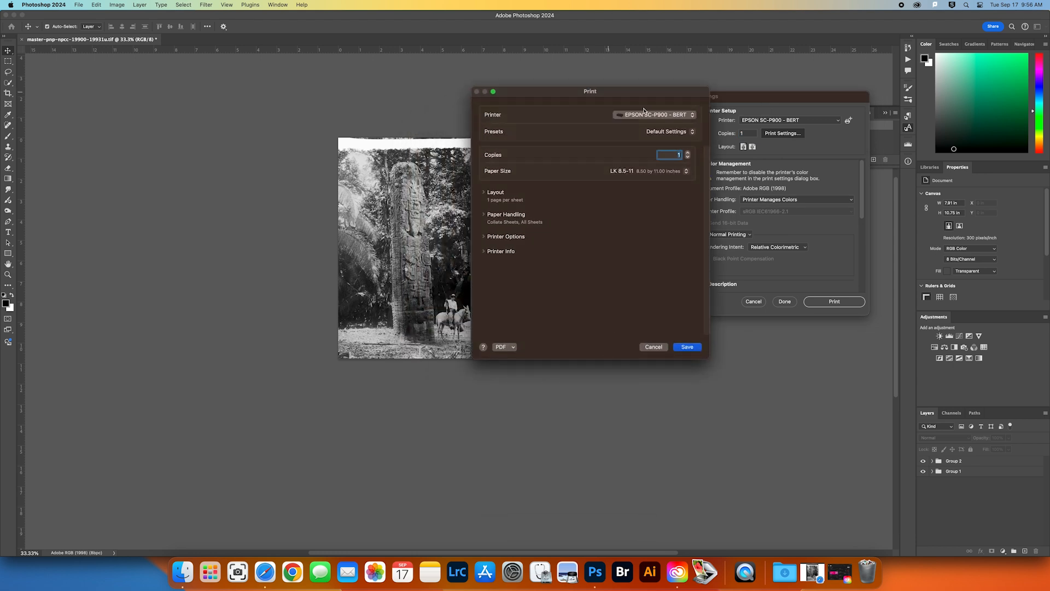
pyautogui.click(625, 172)
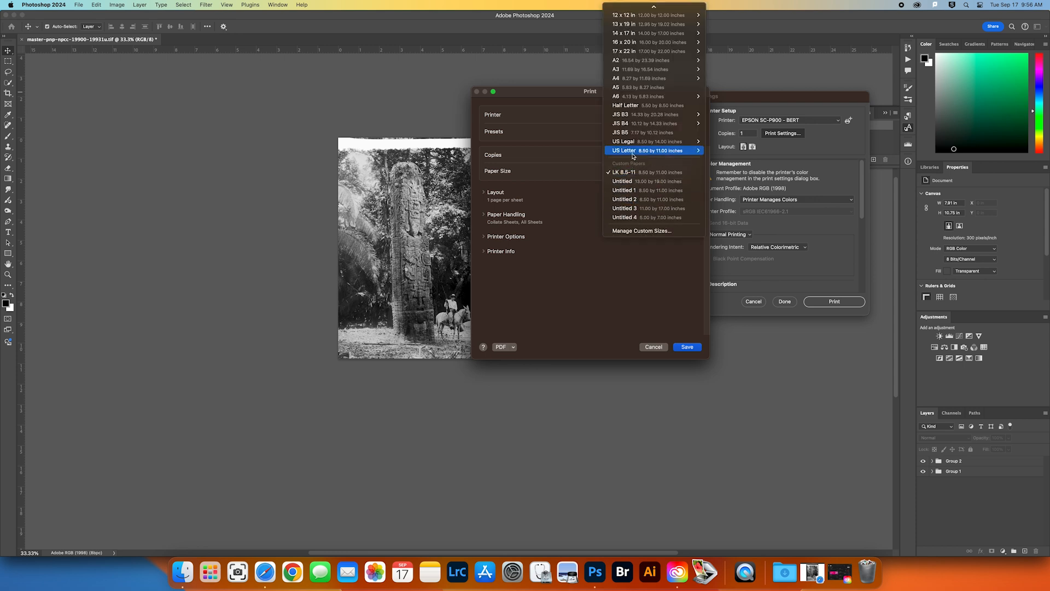
pyautogui.moveTo(634, 151)
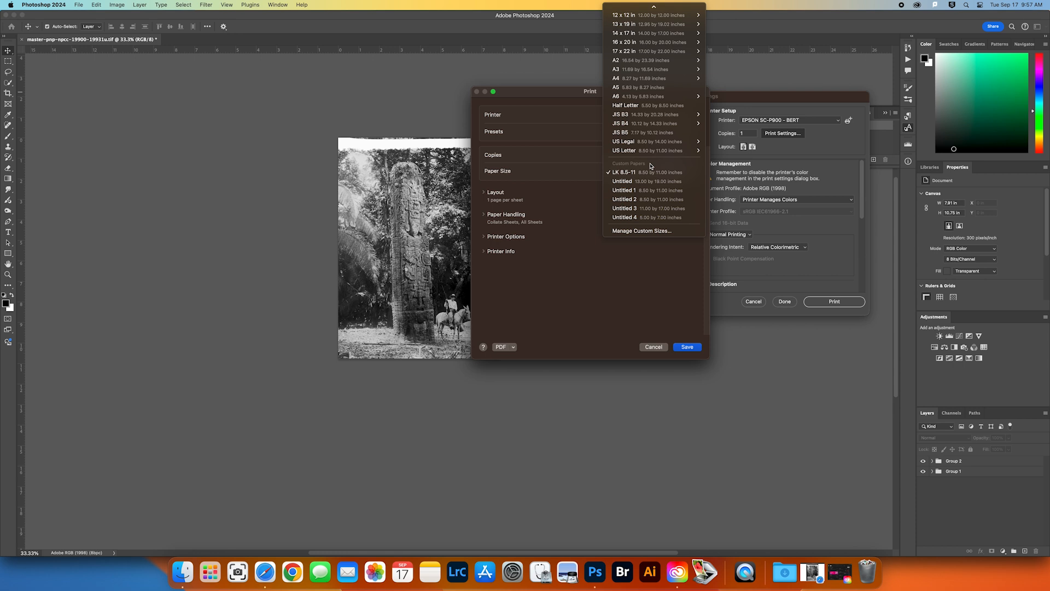
pyautogui.click(654, 232)
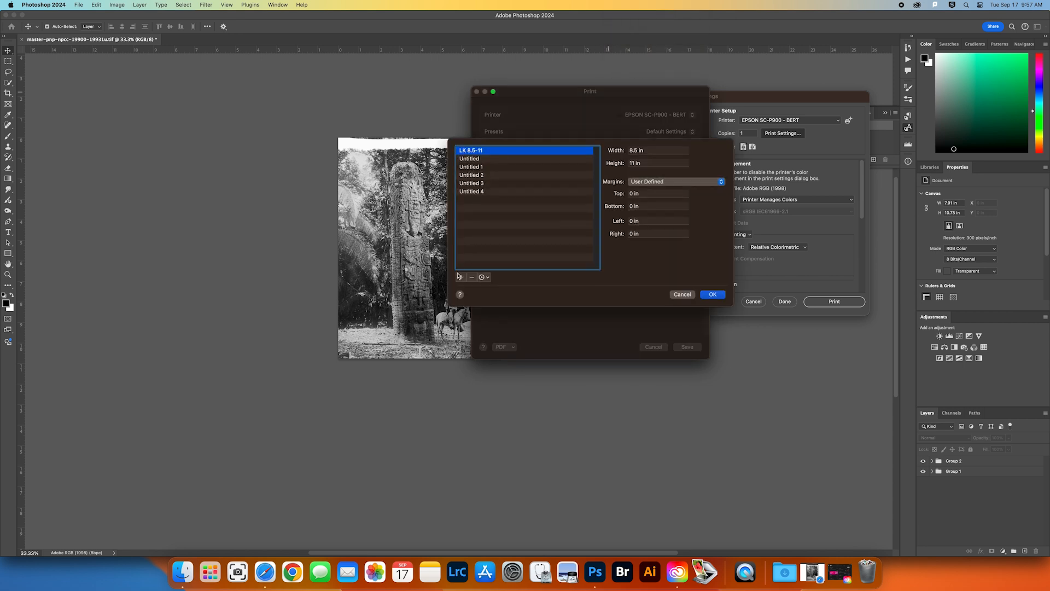
pyautogui.click(461, 278)
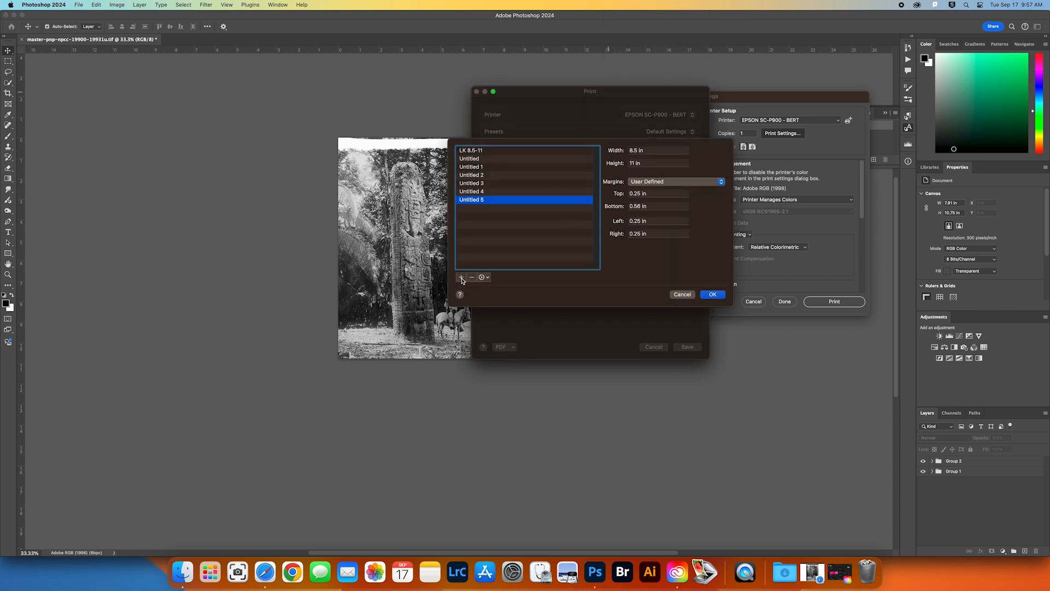
pyautogui.doubleClick(473, 201)
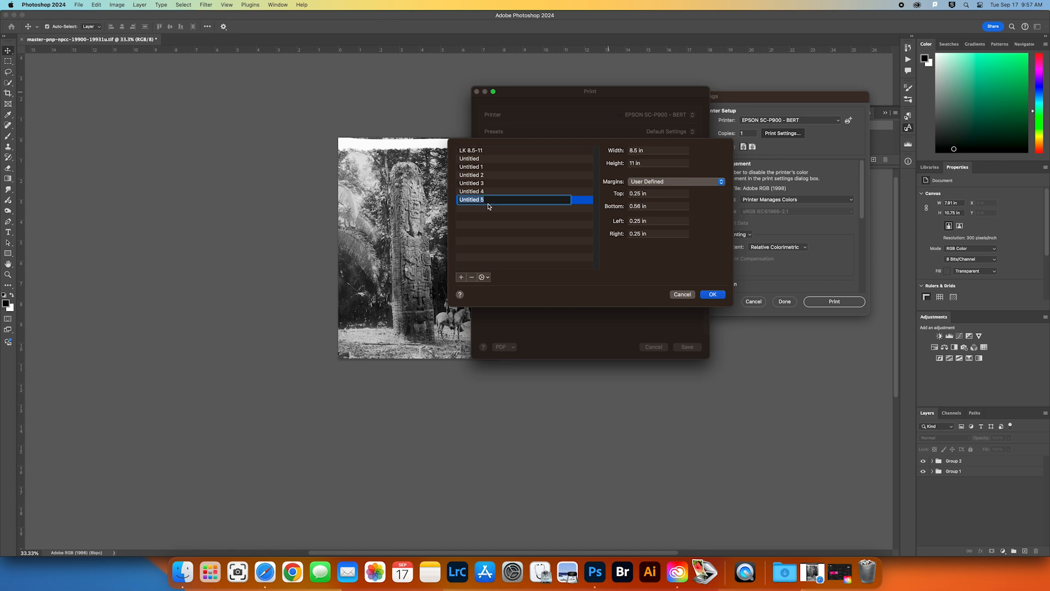
pyautogui.write('Eddy Letter Size Print')
# Give the custom paper a width of 8.5 in and 0 in margins on all four sides, save it, and check the paper size list
pyautogui.click(650, 153)
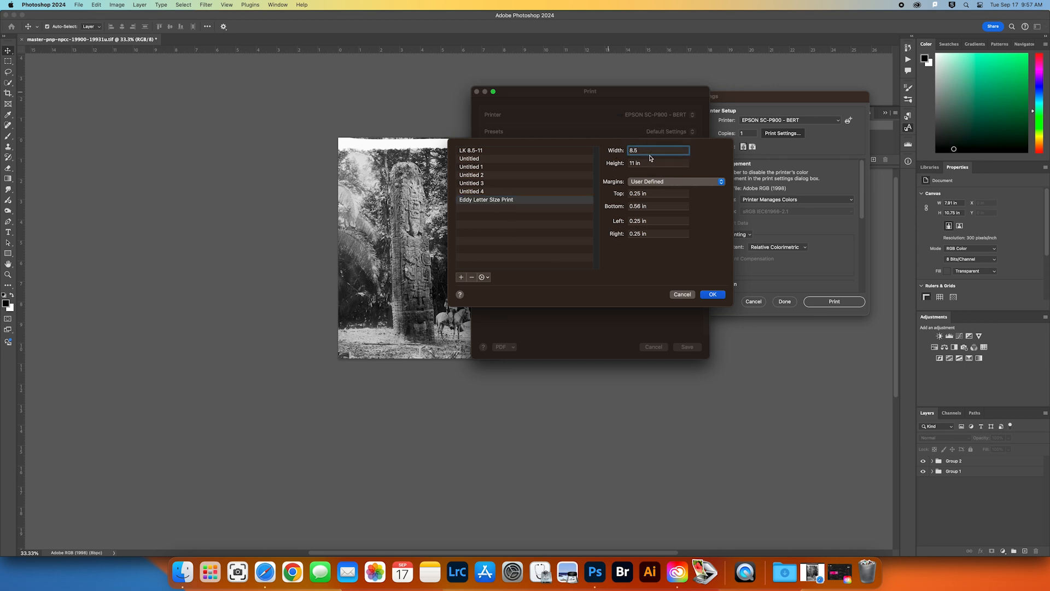
pyautogui.click(653, 193)
pyautogui.write('0')
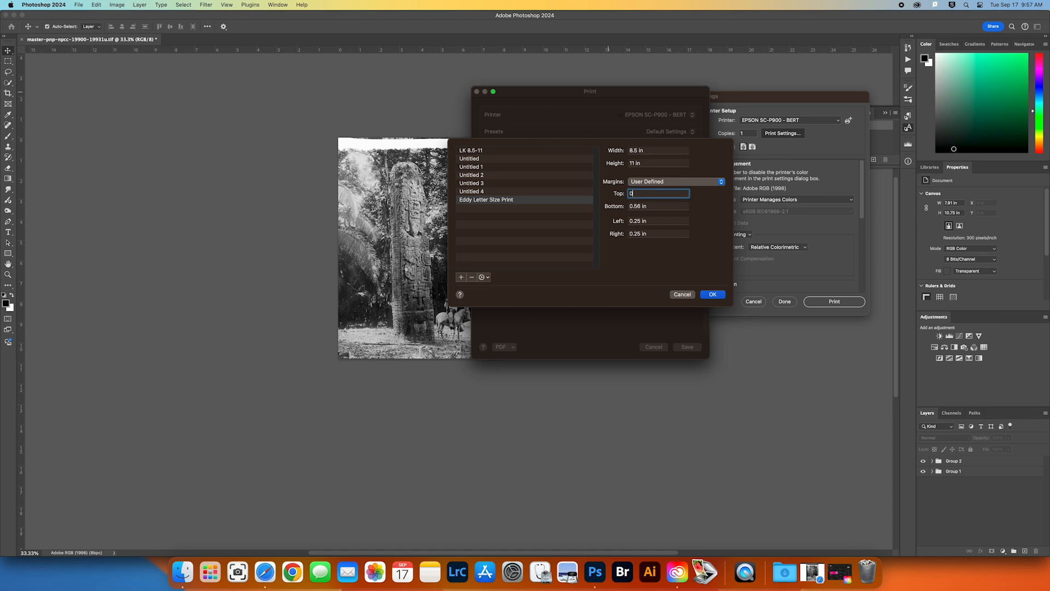
pyautogui.press('Tab')
pyautogui.write('0')
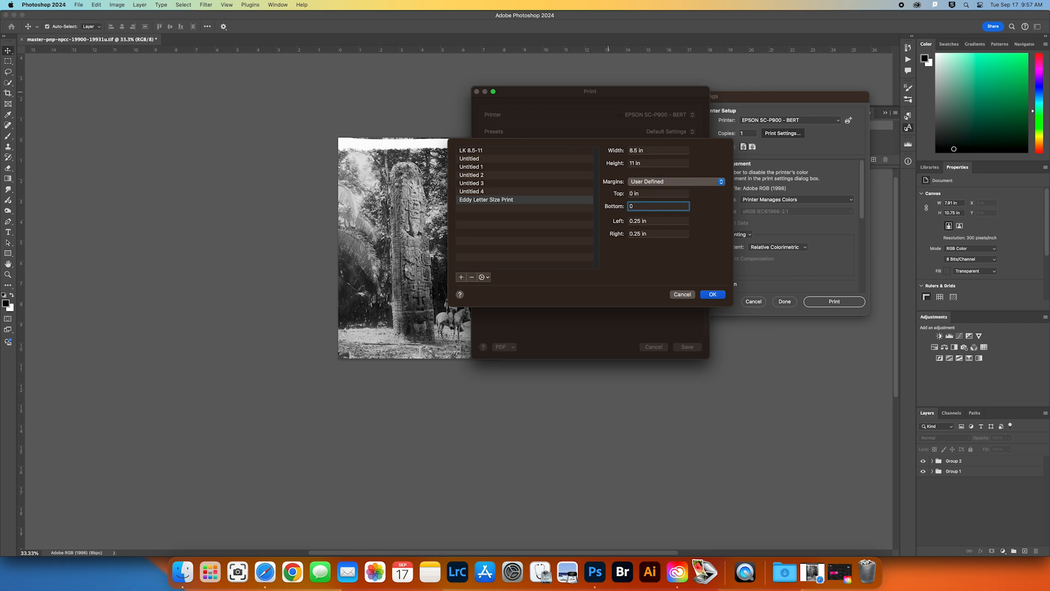
pyautogui.press('Tab')
pyautogui.write('0')
pyautogui.press('Tab')
pyautogui.write('0')
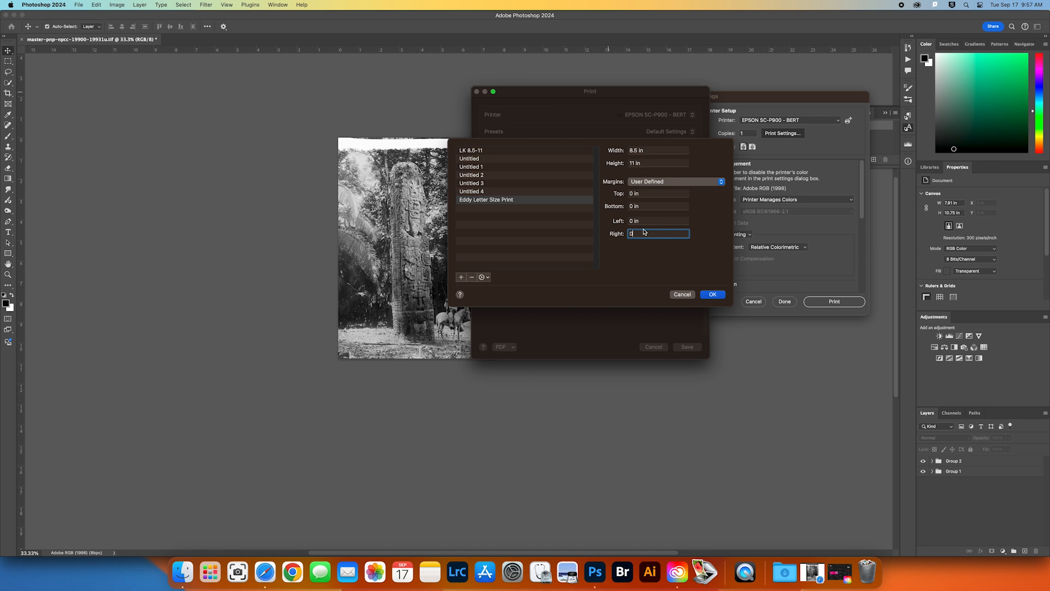
pyautogui.click(714, 294)
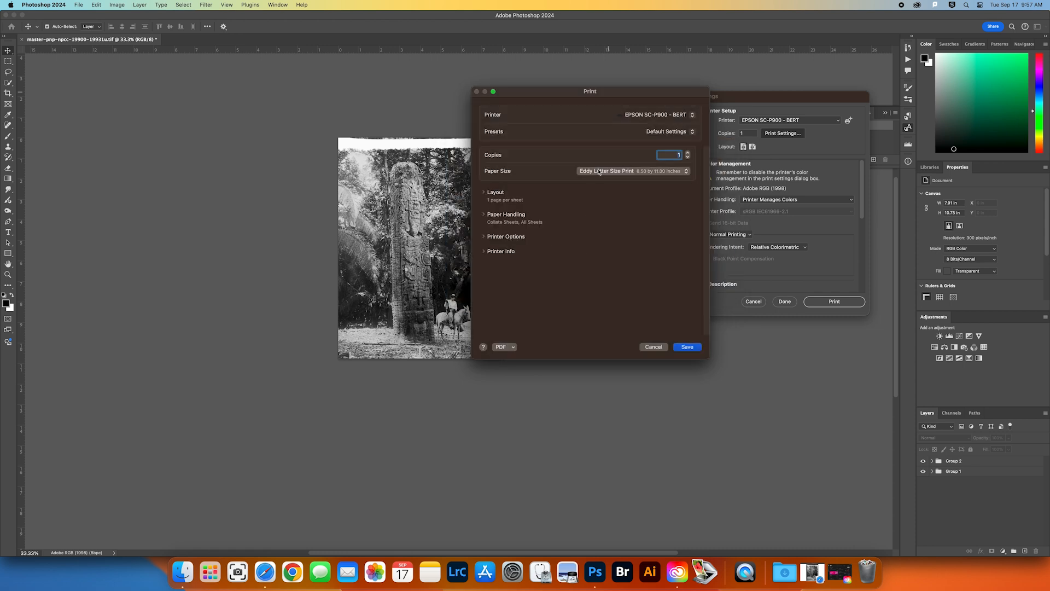
pyautogui.click(620, 174)
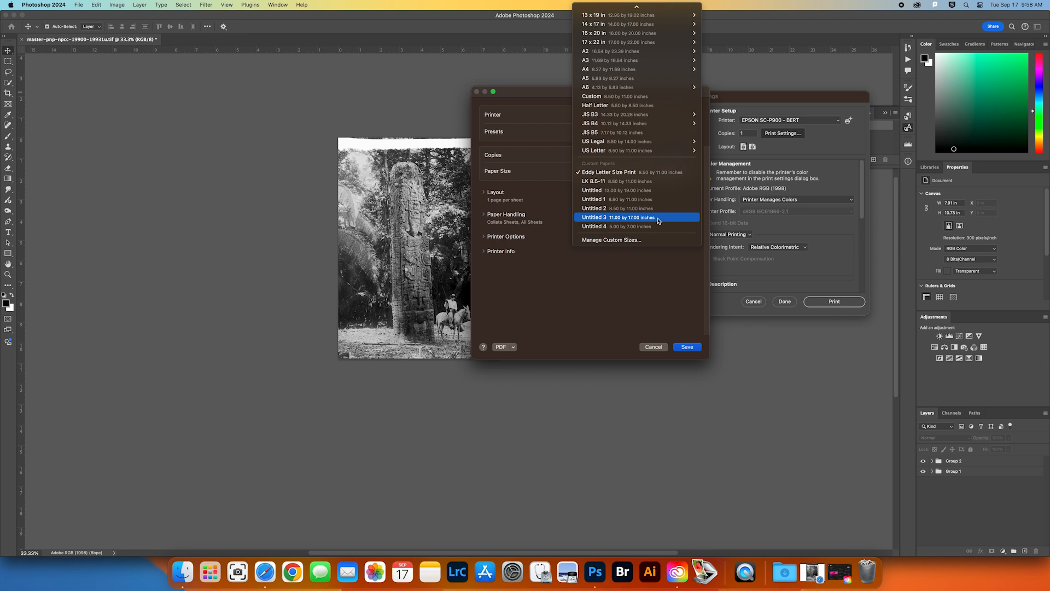
pyautogui.click(627, 276)
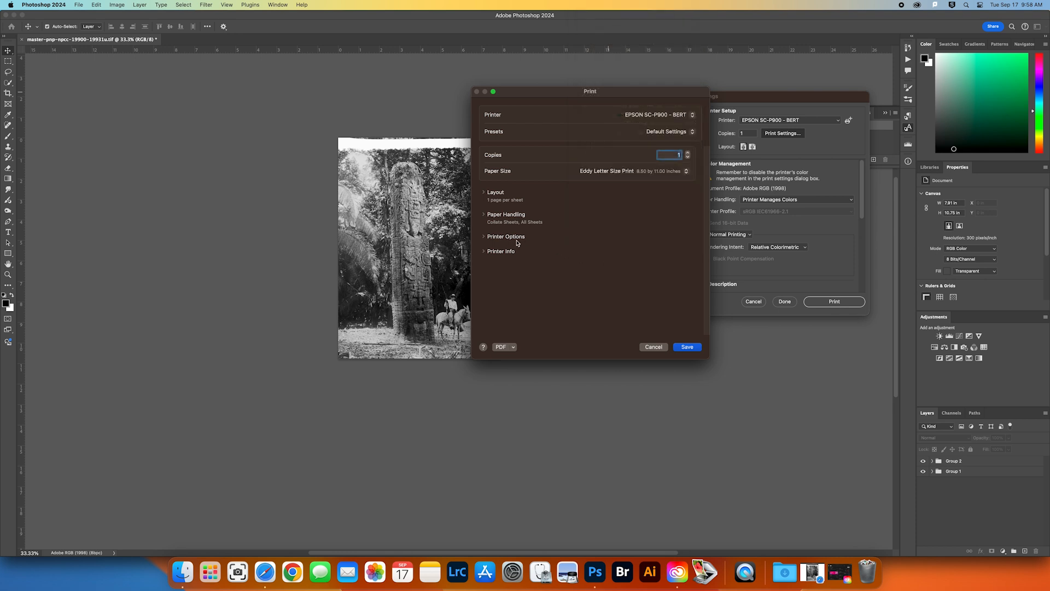
# In the printer options, set the page setup to Sheet instead of borderless
pyautogui.click(484, 237)
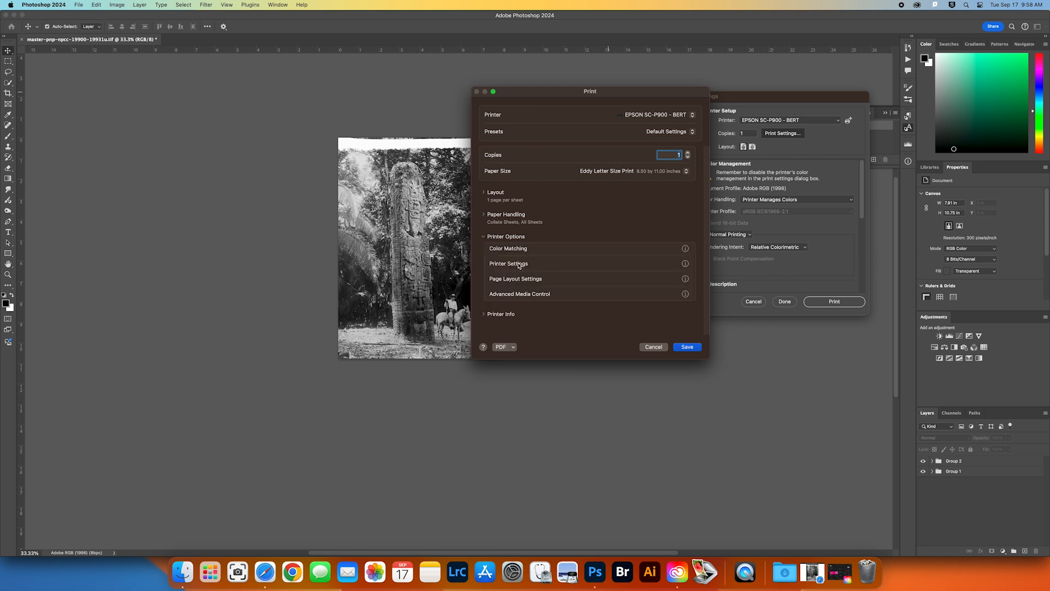
pyautogui.click(685, 263)
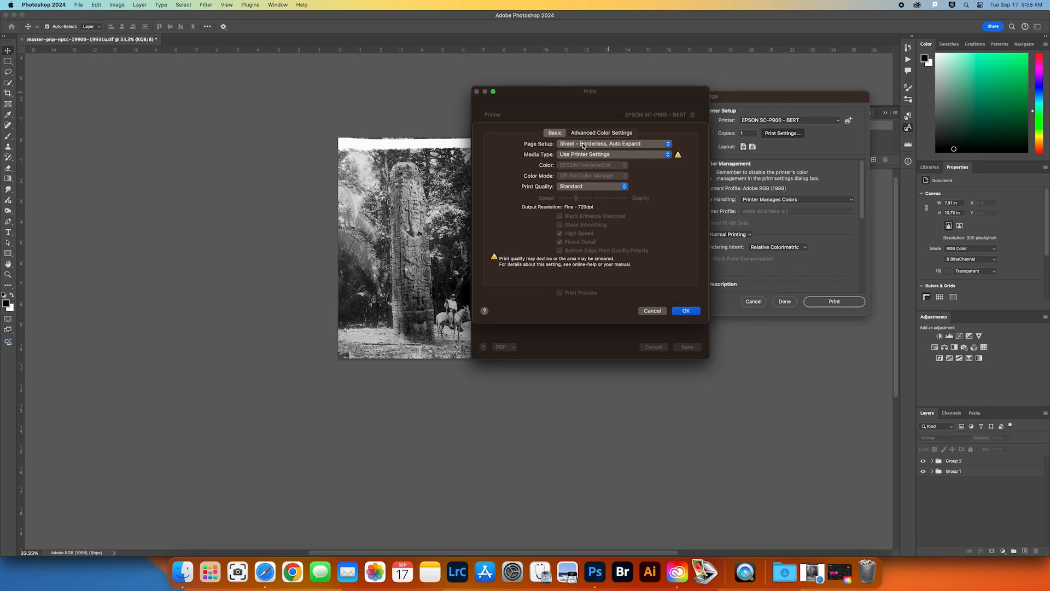
pyautogui.click(652, 146)
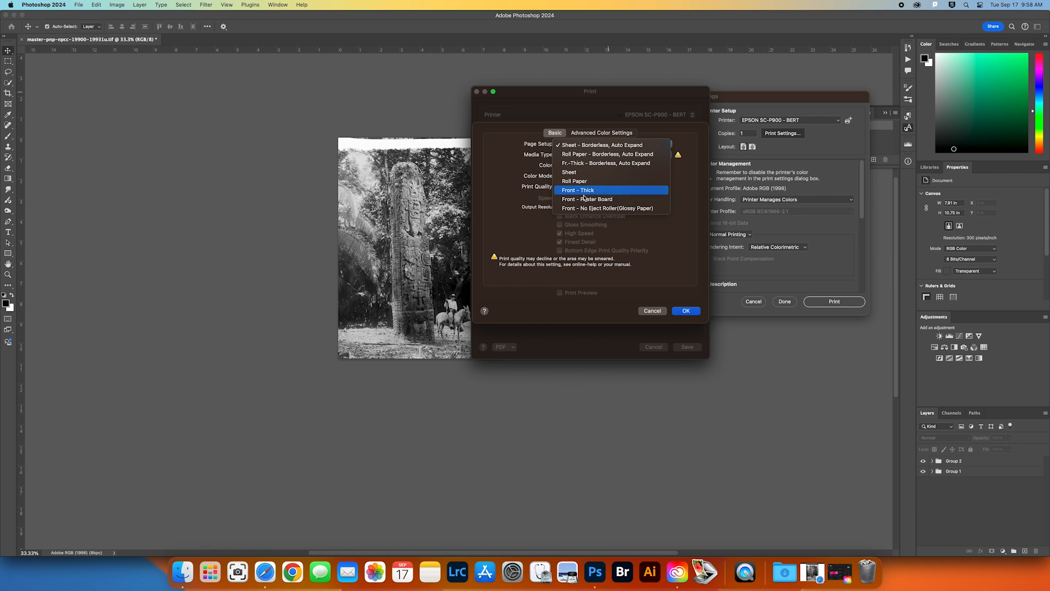
pyautogui.click(595, 175)
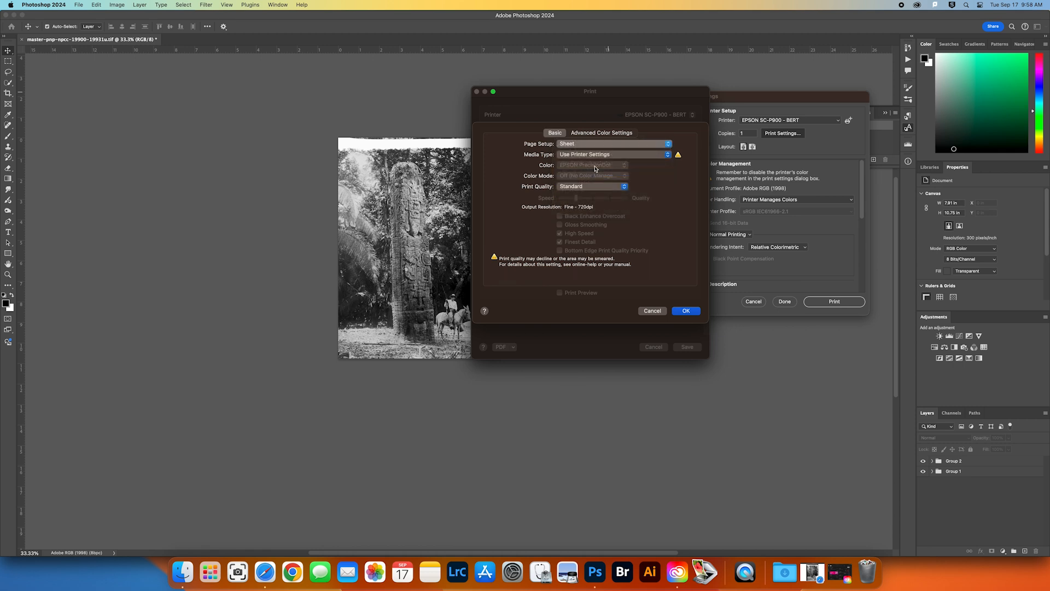
pyautogui.click(605, 145)
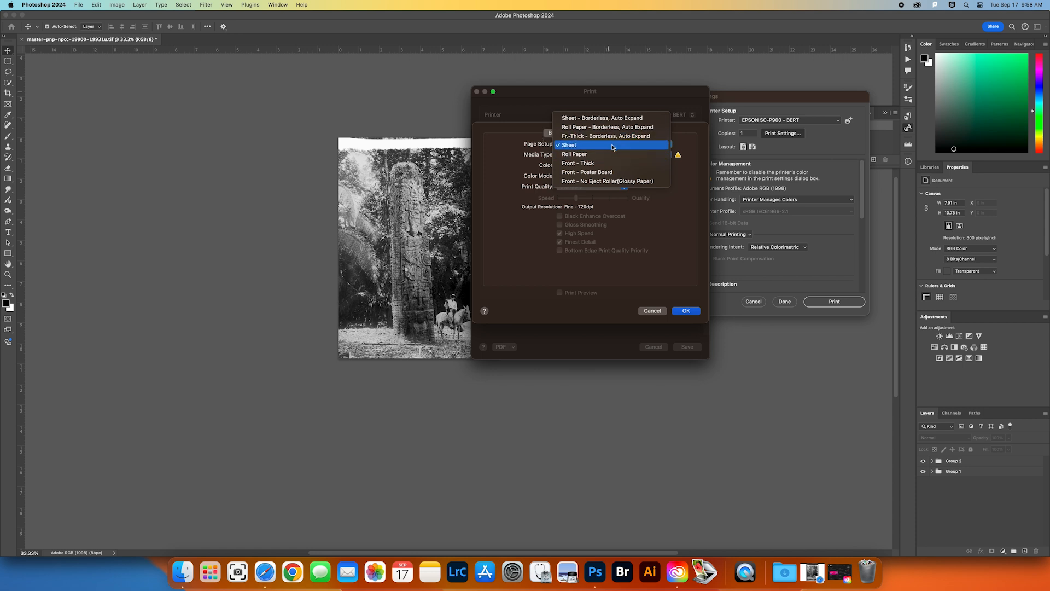
pyautogui.click(563, 144)
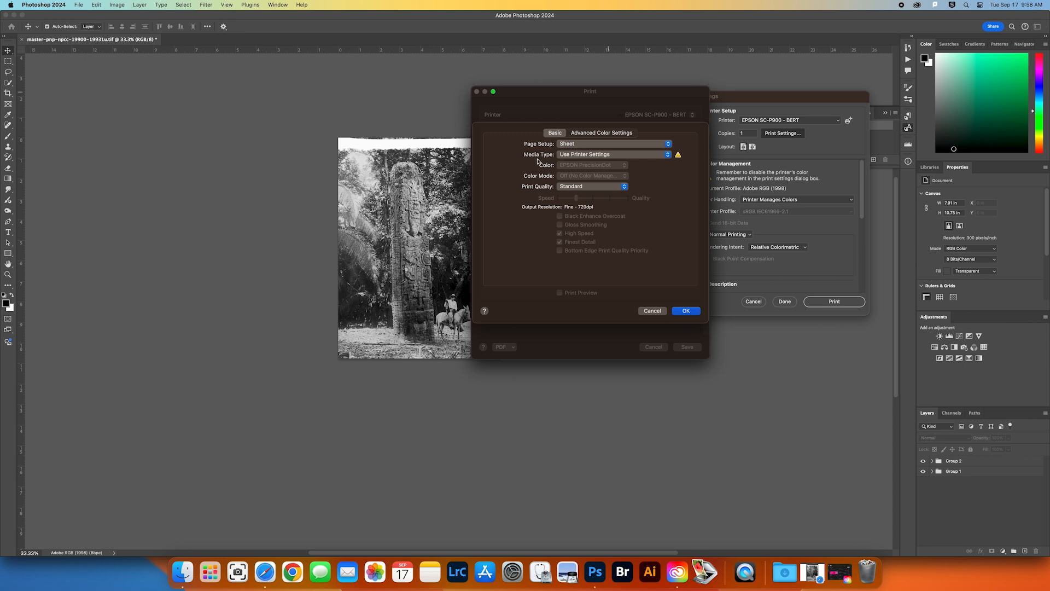
# Set the media type to Premium Photo Paper Glossy and save the printer's settings
pyautogui.click(576, 156)
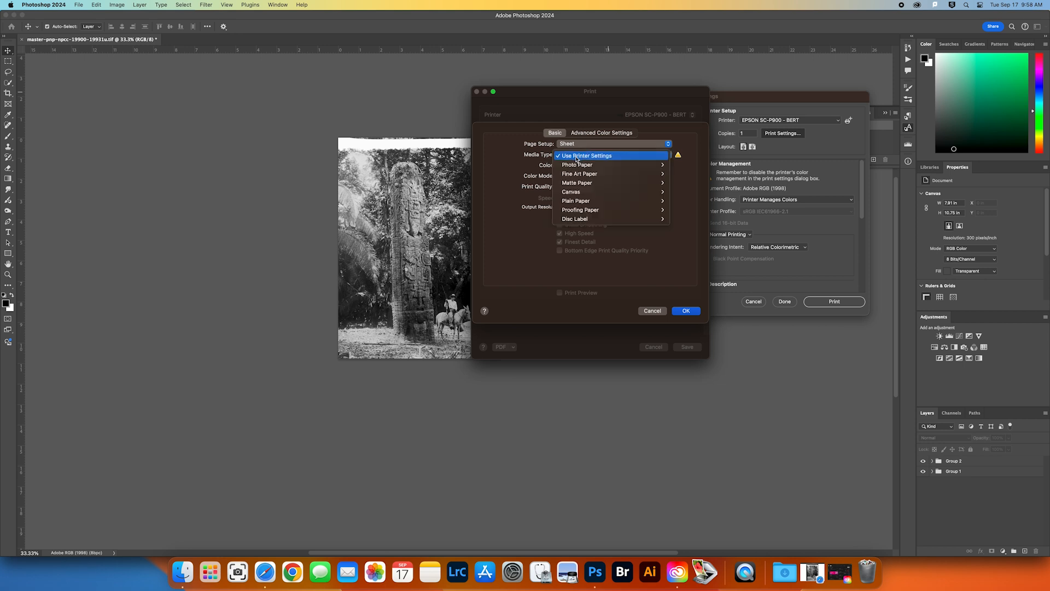
pyautogui.moveTo(581, 166)
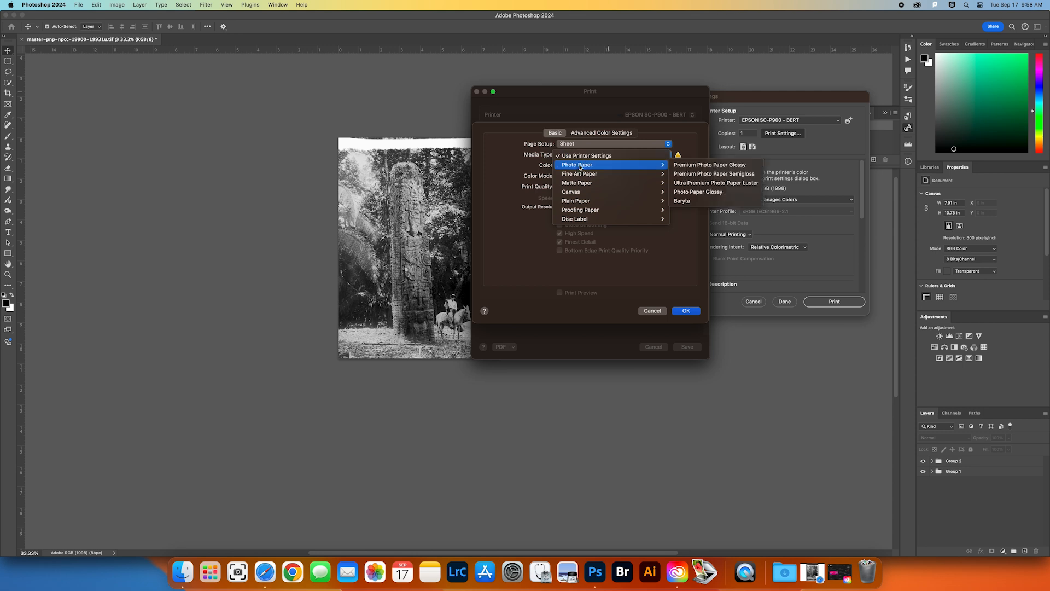
pyautogui.click(753, 165)
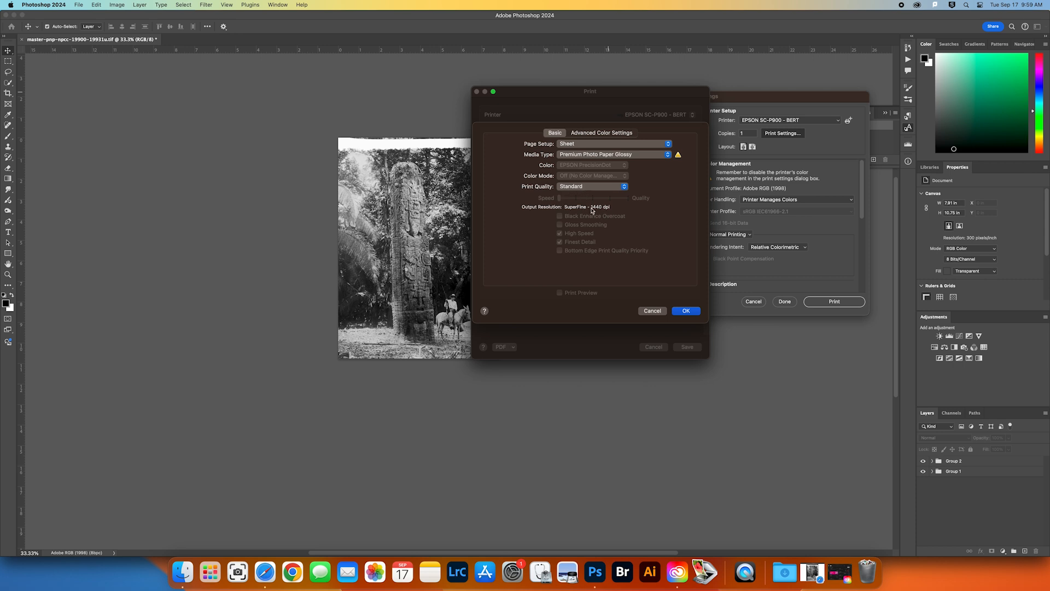
pyautogui.click(686, 311)
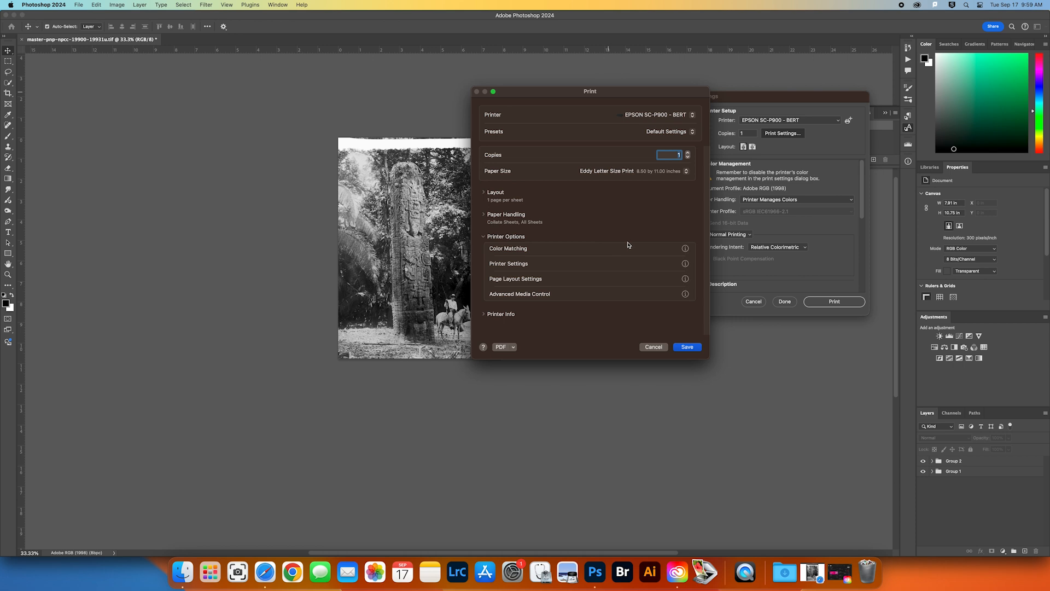
pyautogui.click(688, 347)
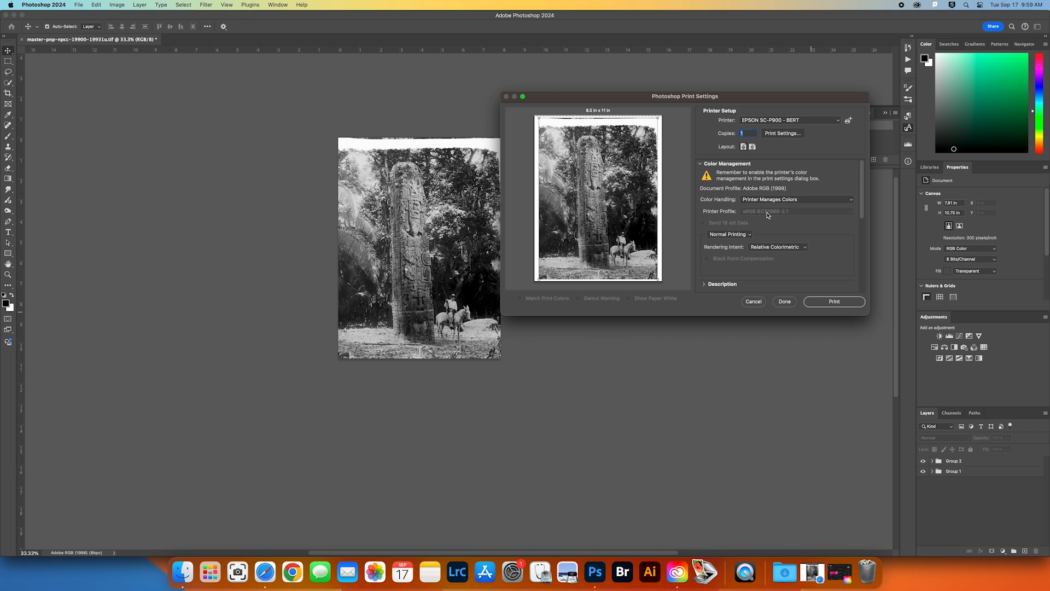
# Set color handling to Photoshop Manages Colors and the printer profile to Epson SC-P900_700 Premium Photo Paper Glossy
pyautogui.click(803, 201)
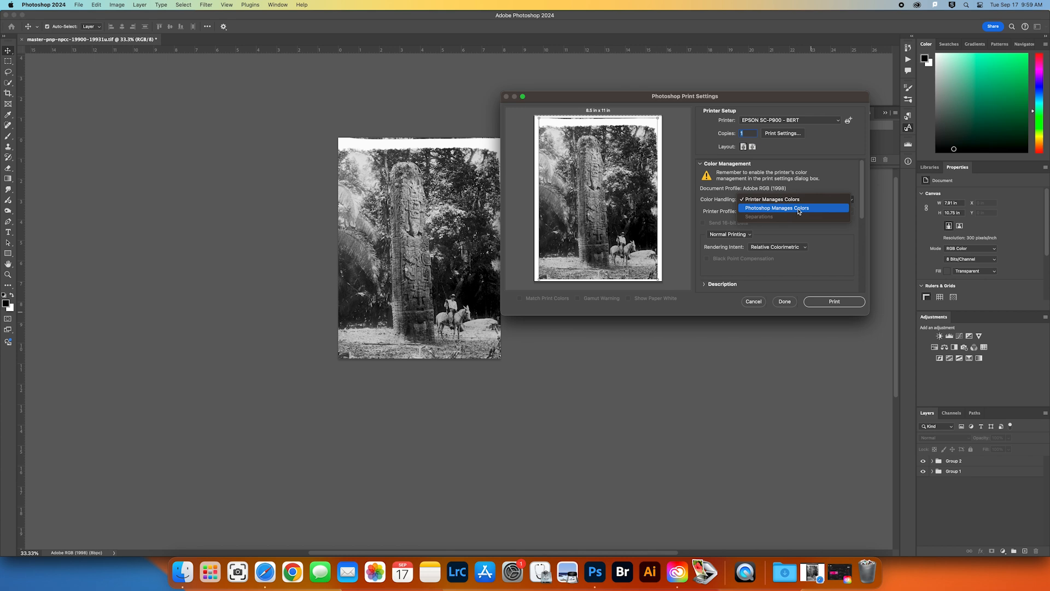
pyautogui.click(799, 209)
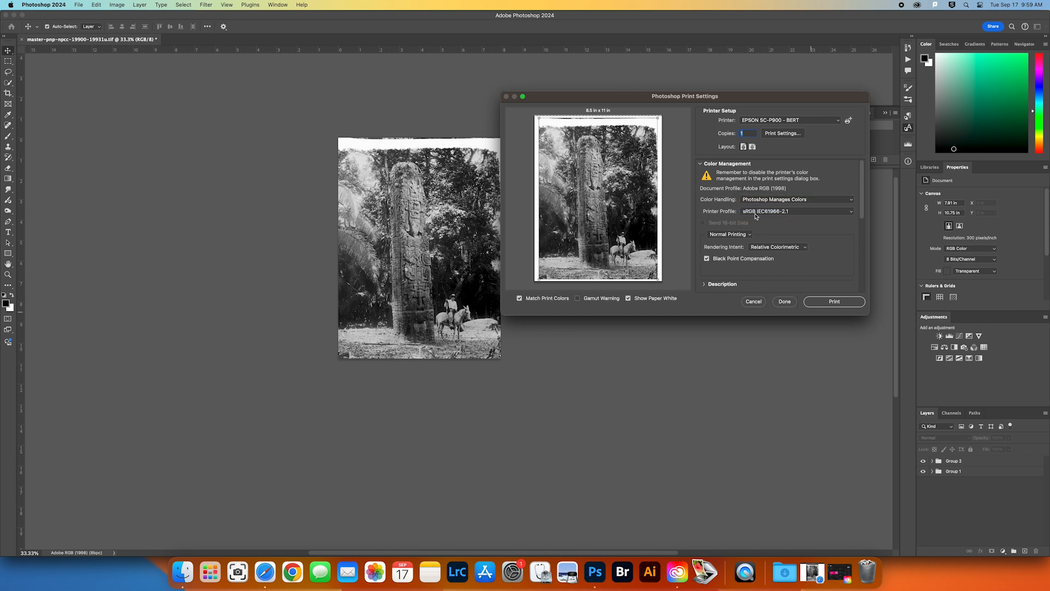
pyautogui.click(771, 213)
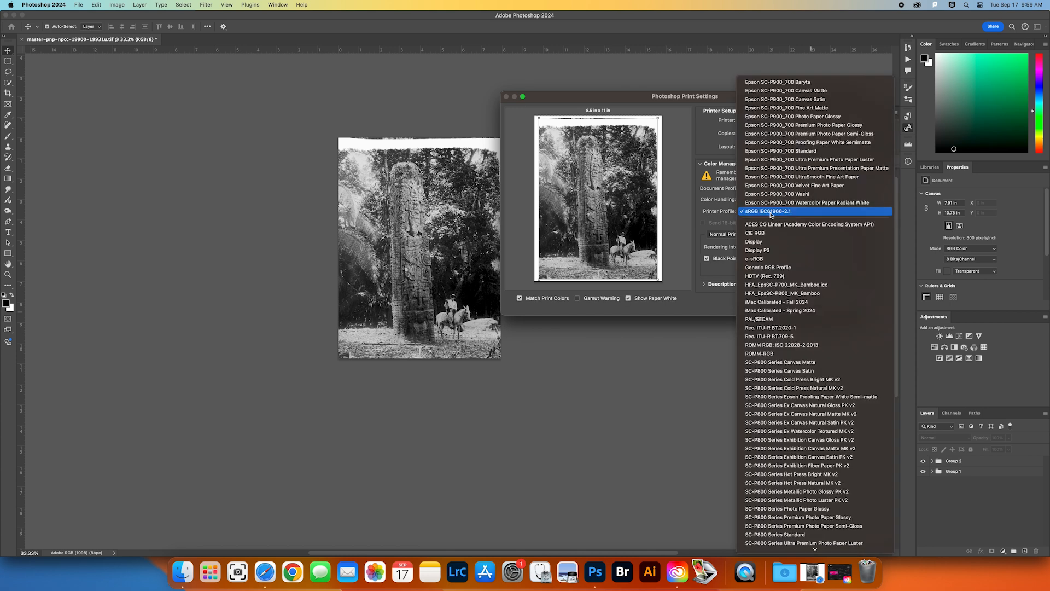
pyautogui.click(875, 128)
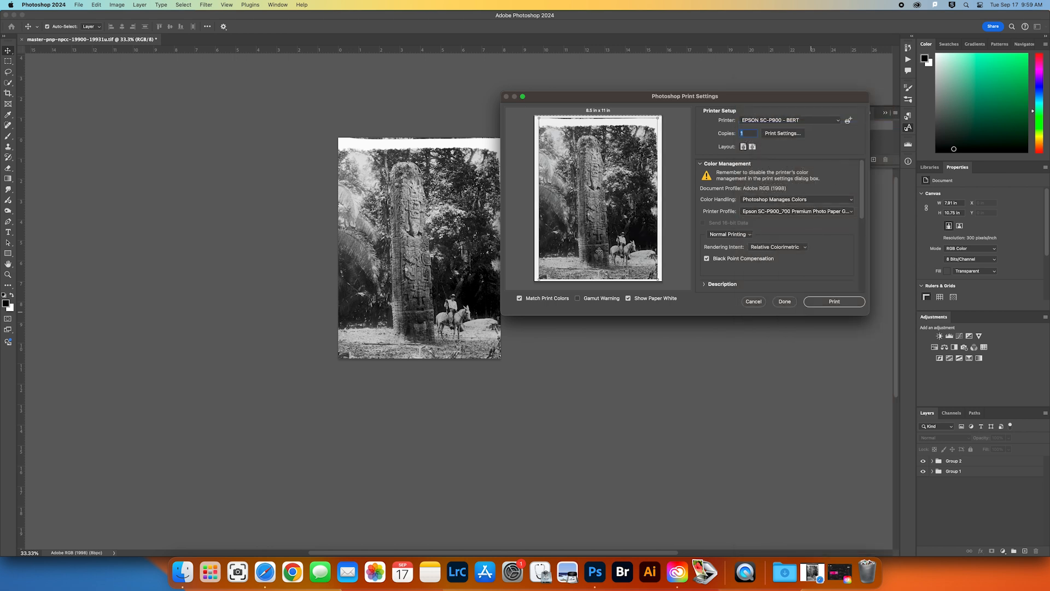
# Compare the print preview with Match Print Colors and Show Paper White each turned off and back on
pyautogui.click(520, 299)
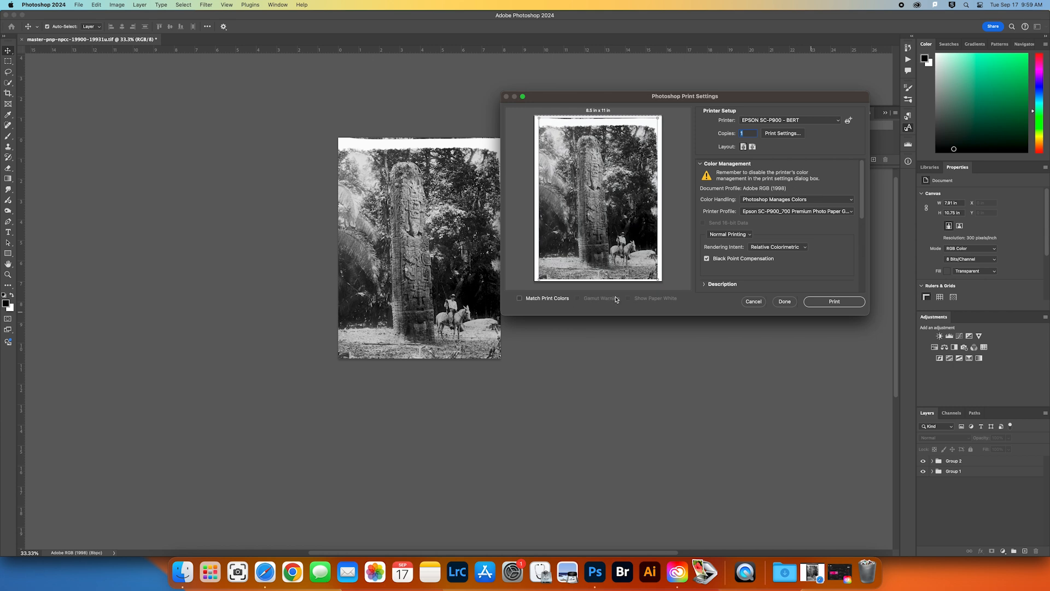
pyautogui.click(520, 299)
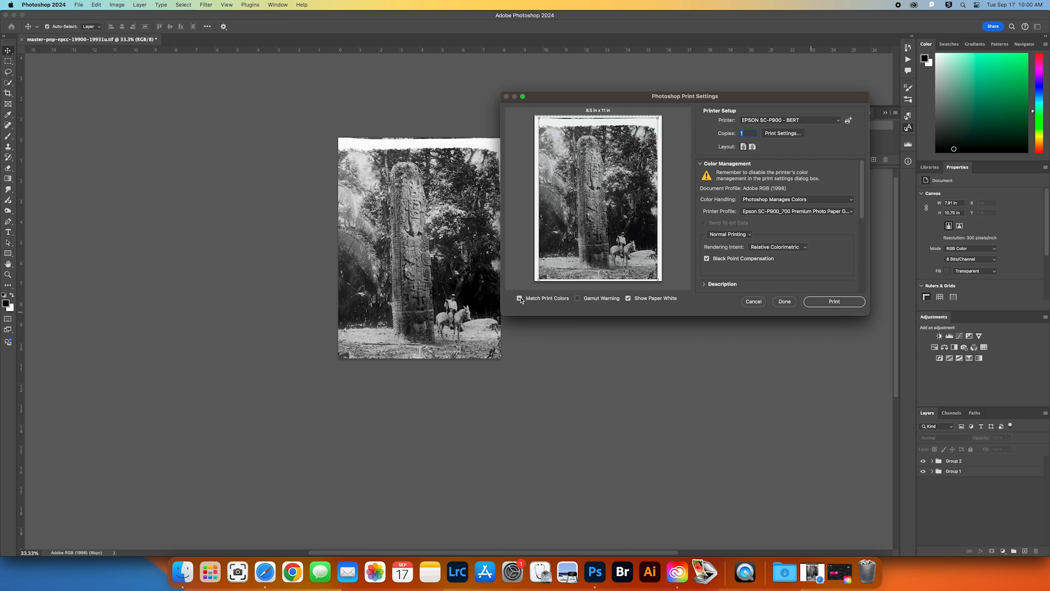
pyautogui.click(628, 299)
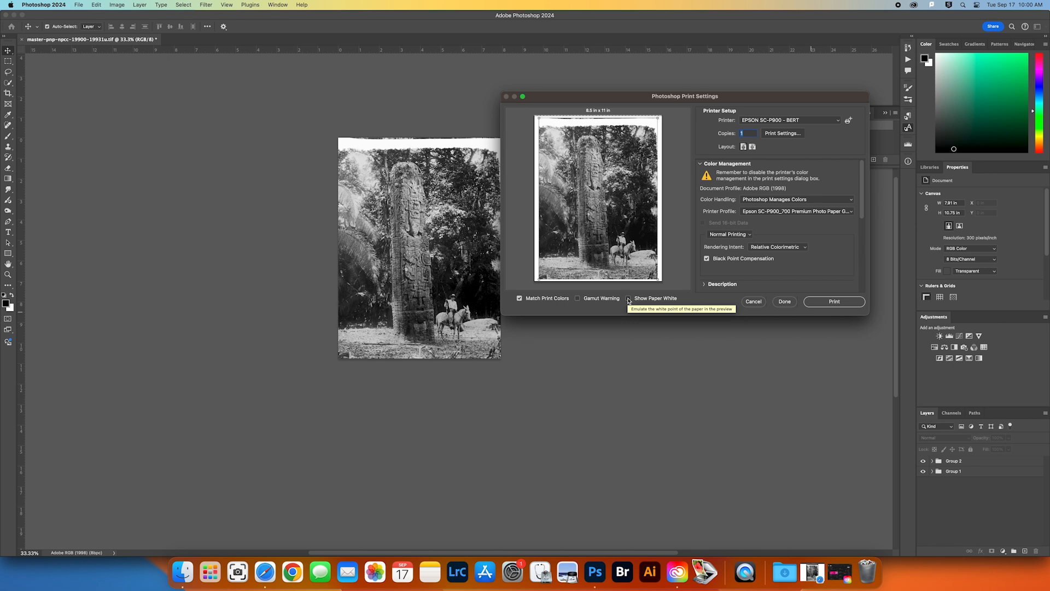
pyautogui.click(629, 299)
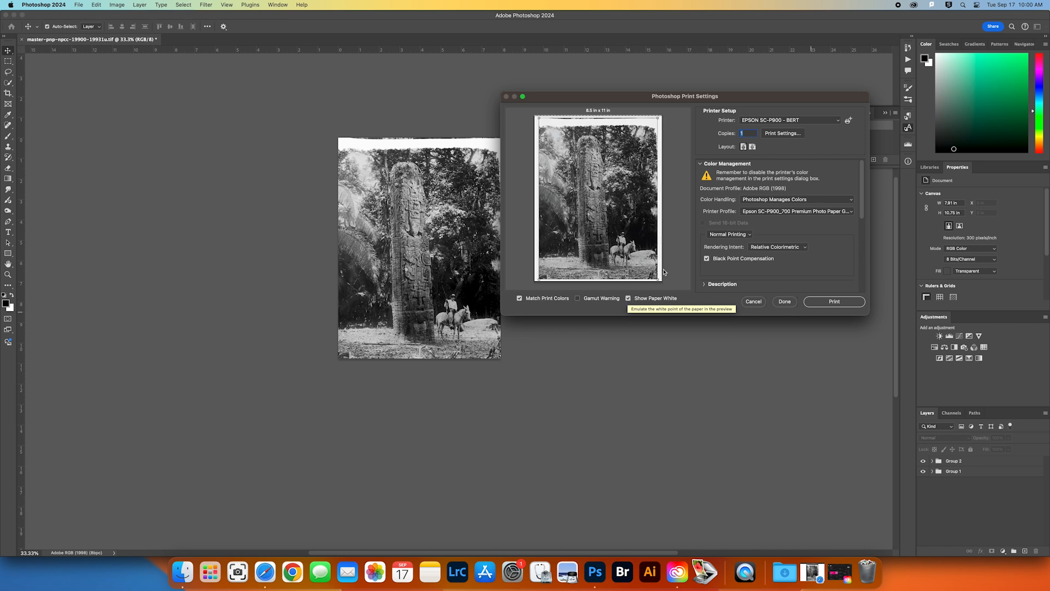
# Set the rendering intent to Perceptual and review the print's remaining position, size and function settings
pyautogui.click(777, 247)
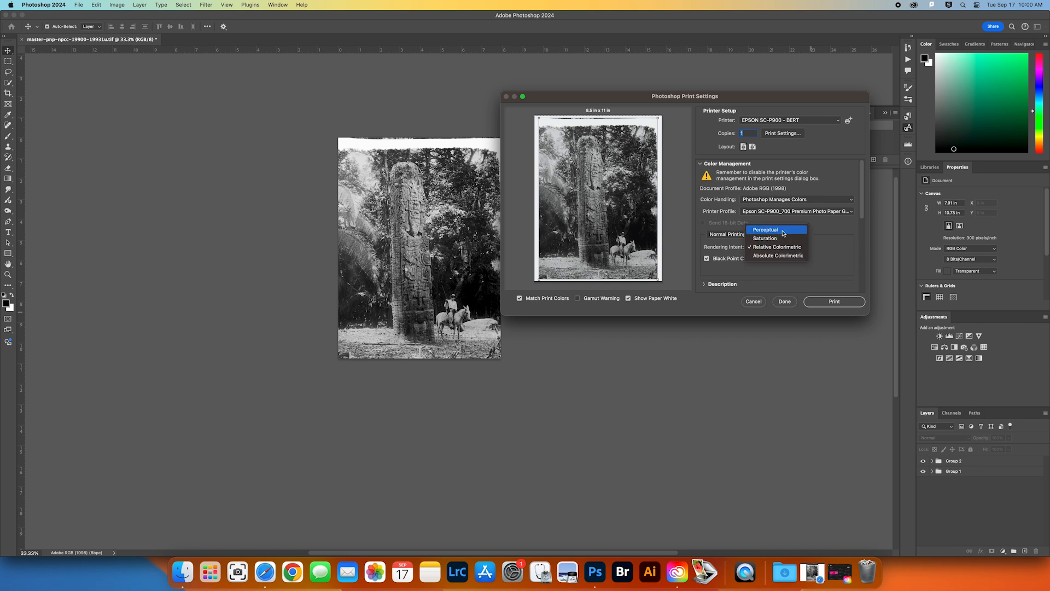
pyautogui.click(783, 232)
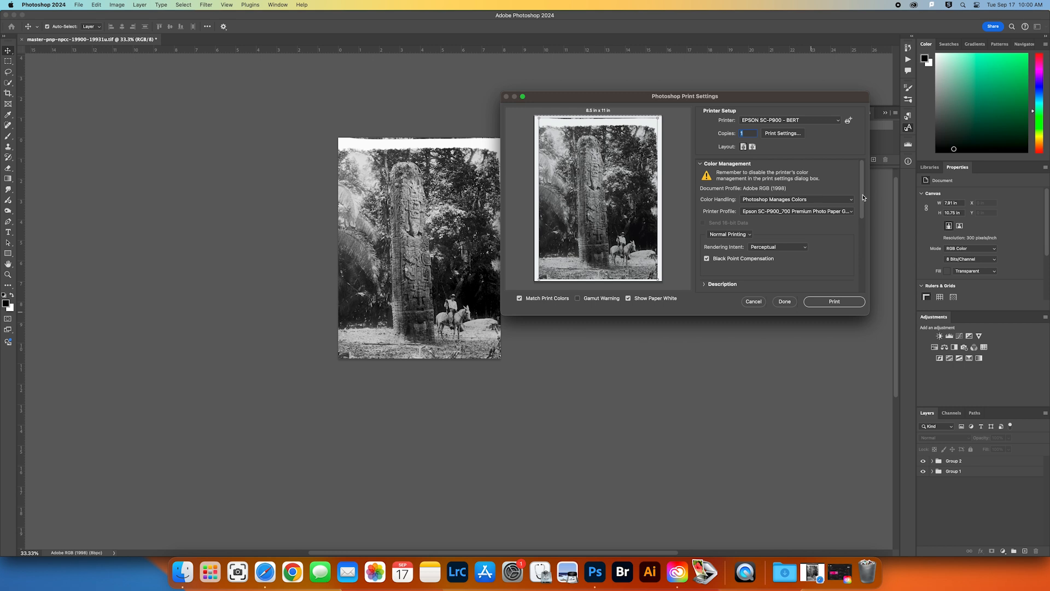
pyautogui.moveTo(863, 196)
pyautogui.mouseDown()
pyautogui.moveTo(864, 205)
pyautogui.moveTo(864, 195)
pyautogui.mouseUp()
pyautogui.moveTo(864, 207); pyautogui.dragTo(859, 259)
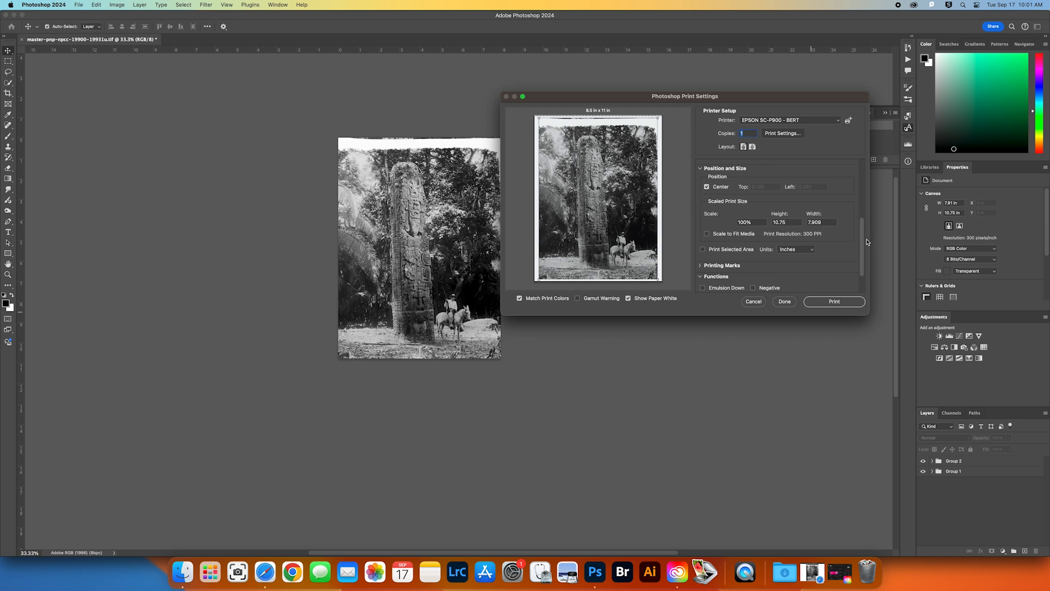
pyautogui.scroll(-3, 862, 255)
pyautogui.scroll(10, 831, 235)
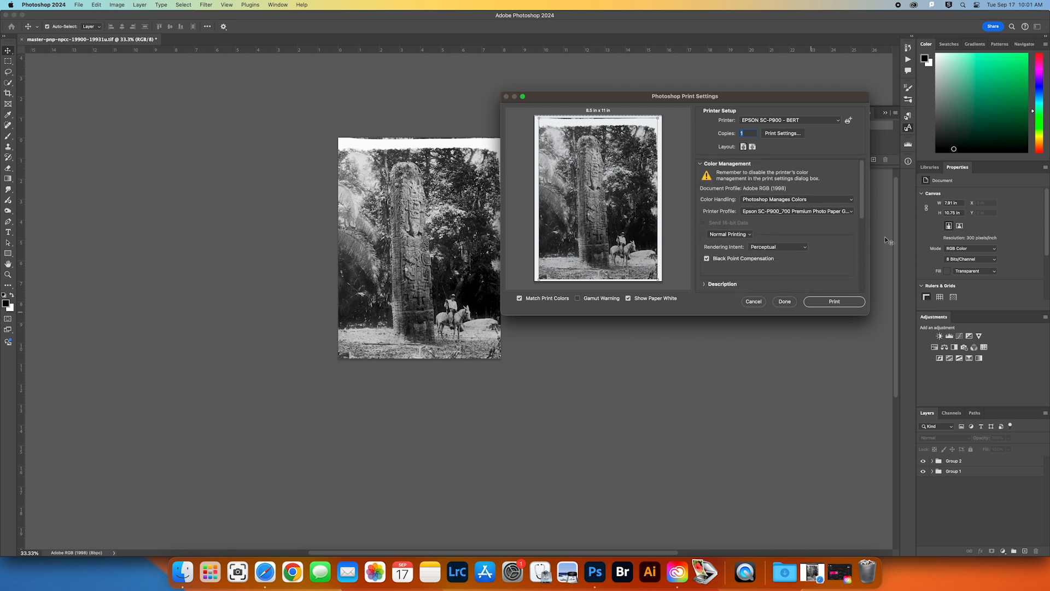
pyautogui.moveTo(863, 200); pyautogui.dragTo(854, 159)
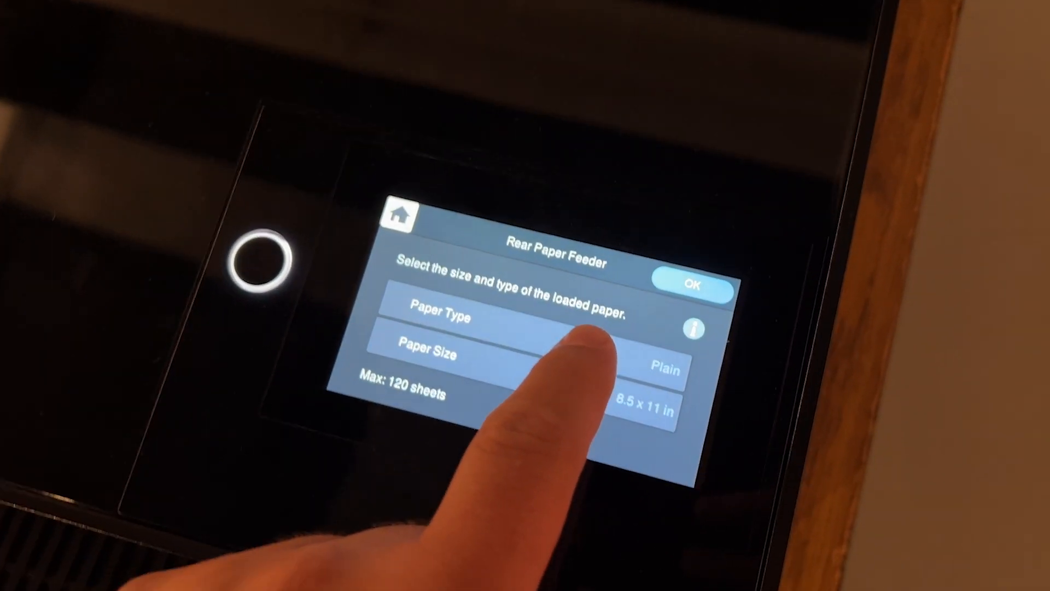
pyautogui.click(593, 365)
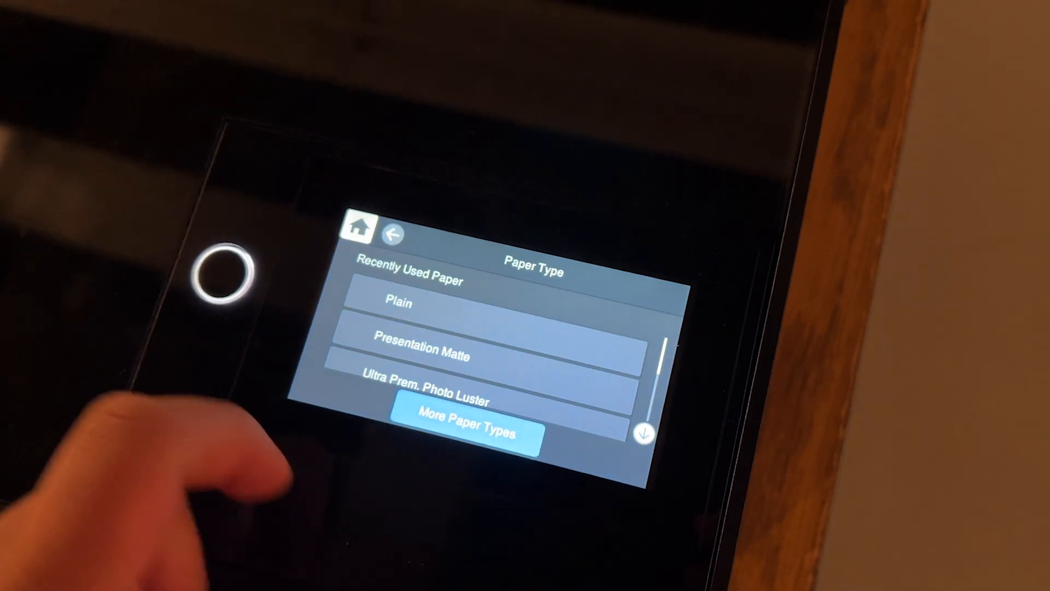
pyautogui.moveTo(340, 365); pyautogui.dragTo(351, 223)
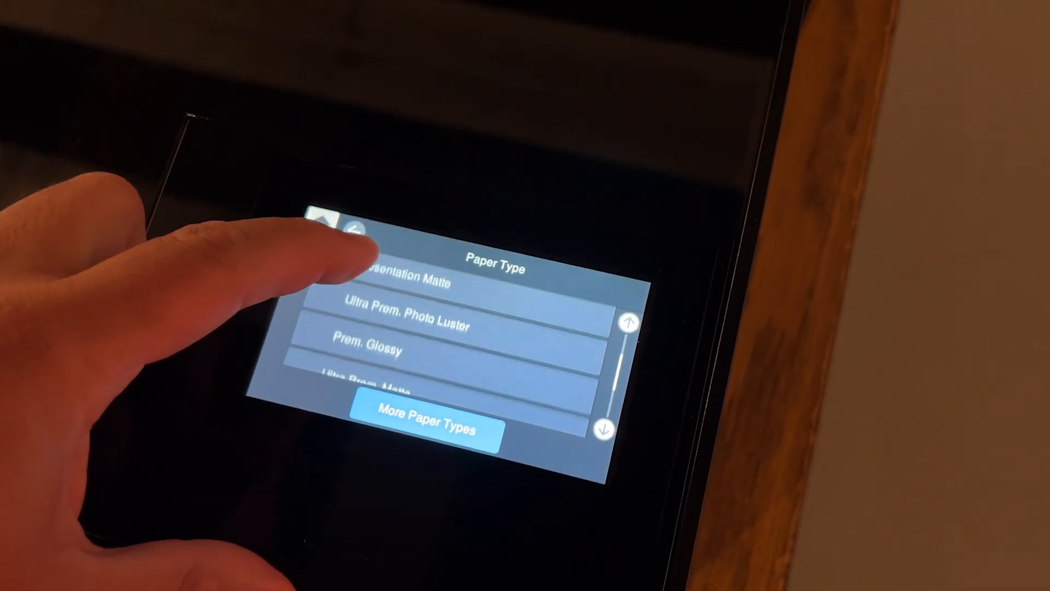
pyautogui.moveTo(320, 306); pyautogui.dragTo(328, 268)
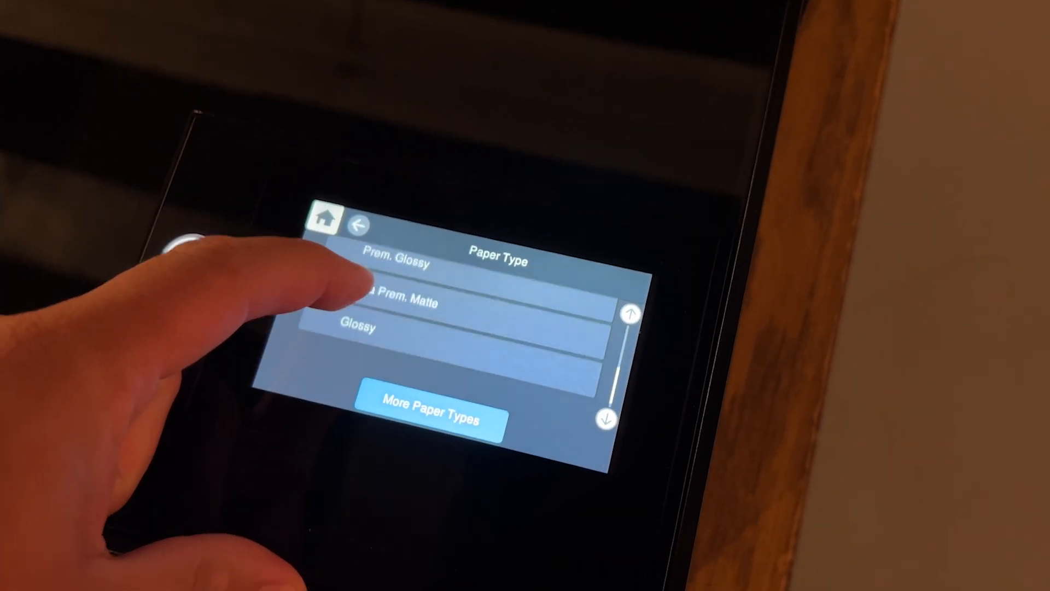
pyautogui.moveTo(377, 295); pyautogui.dragTo(301, 410)
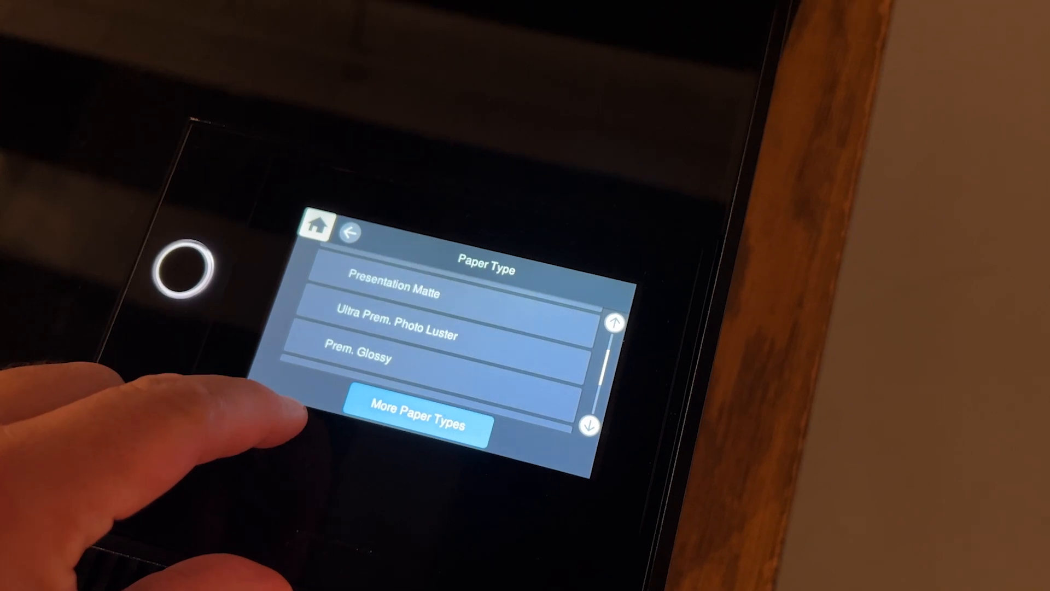
pyautogui.click(383, 409)
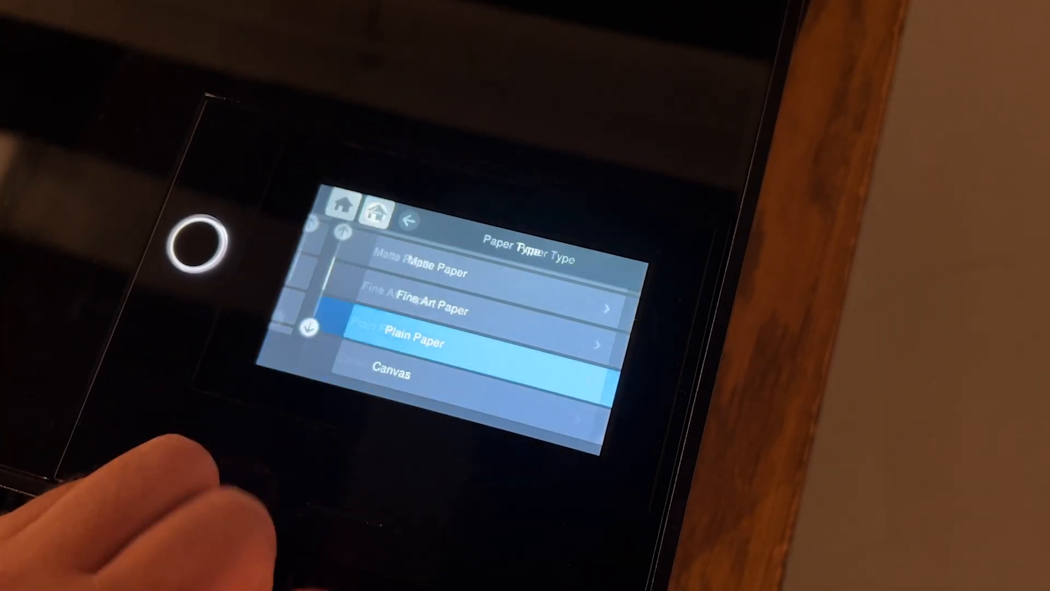
pyautogui.moveTo(350, 268); pyautogui.dragTo(317, 415)
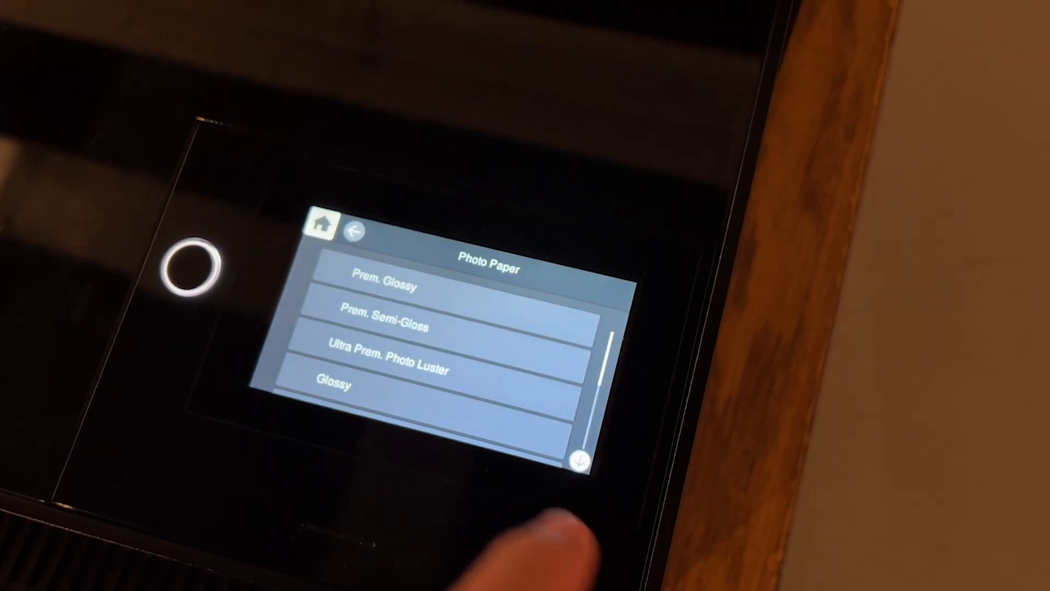
pyautogui.moveTo(399, 329); pyautogui.dragTo(445, 258)
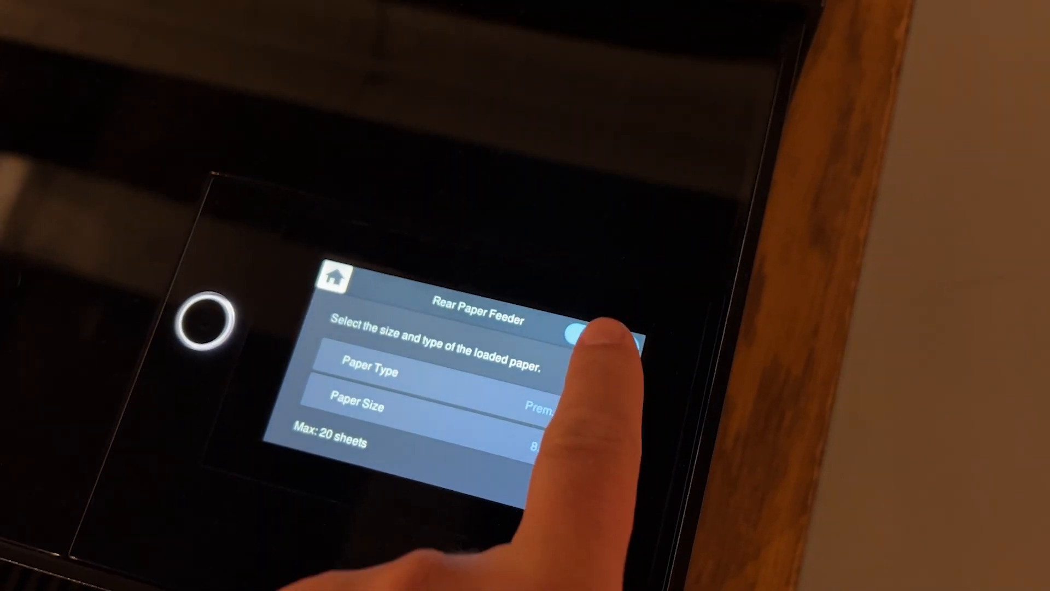
pyautogui.click(596, 343)
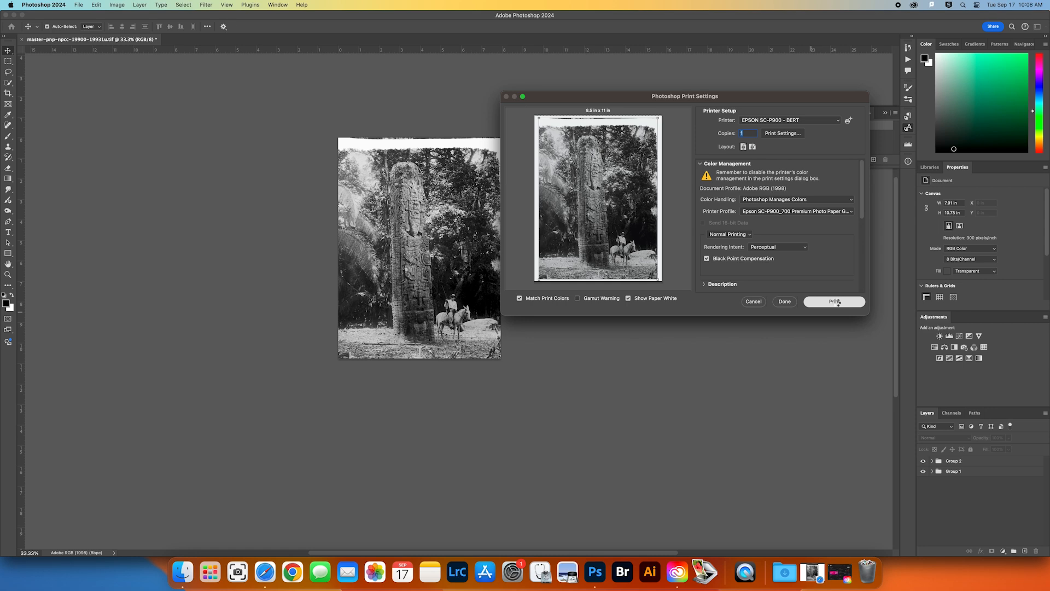
# Send the image to the Epson SC-P900 printer with the configured print settings
pyautogui.click(835, 302)
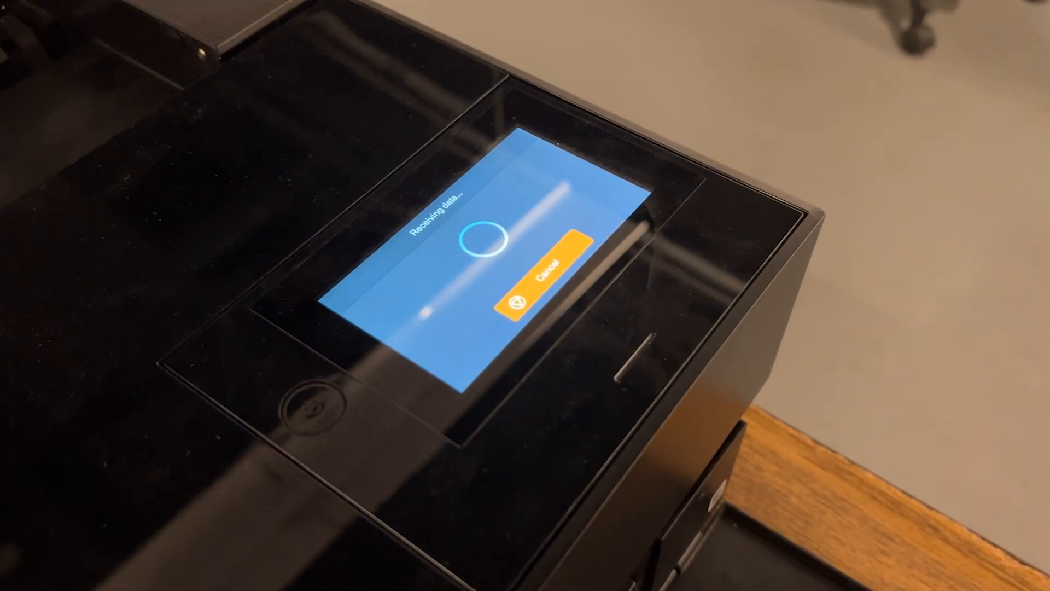